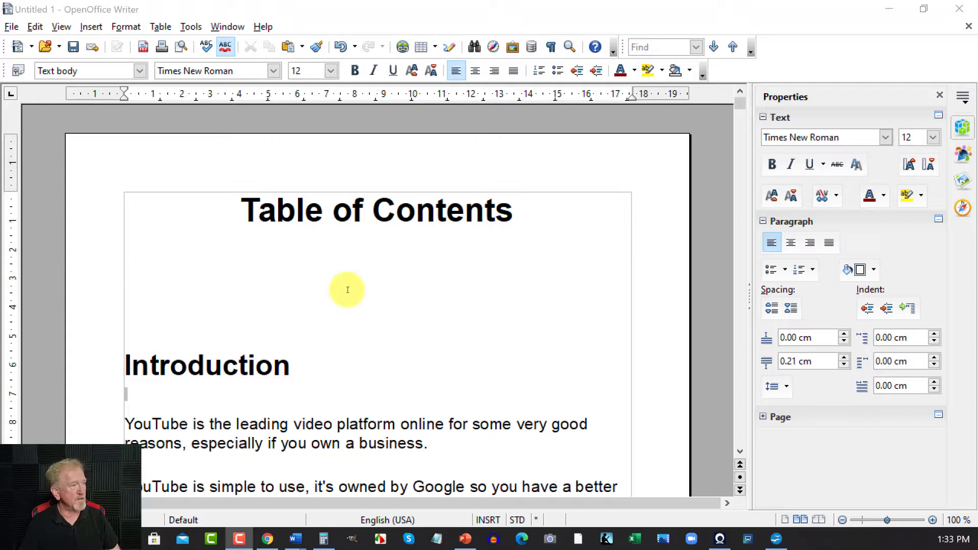
# - Select the Introduction heading to check its paragraph style
pyautogui.scroll(-5, 188, 242)
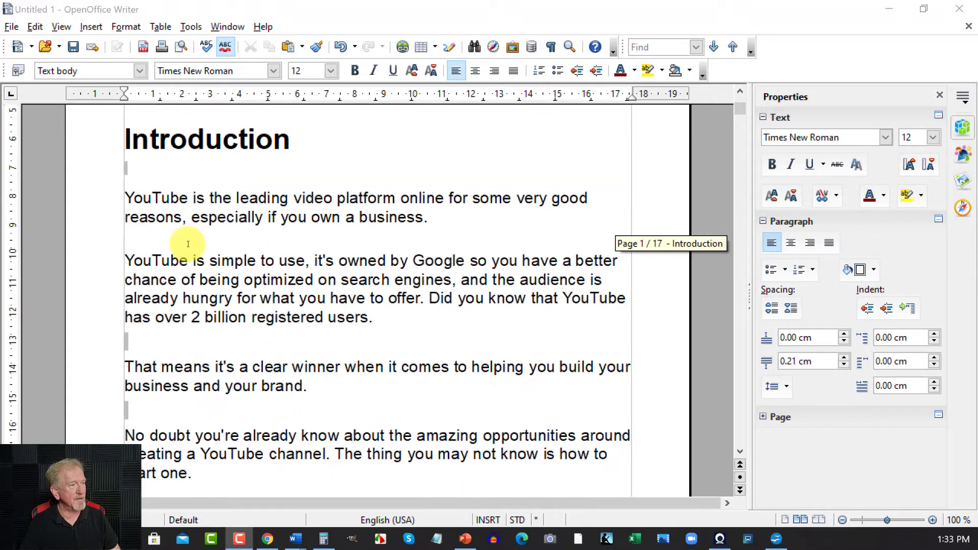
pyautogui.scroll(-7, 188, 244)
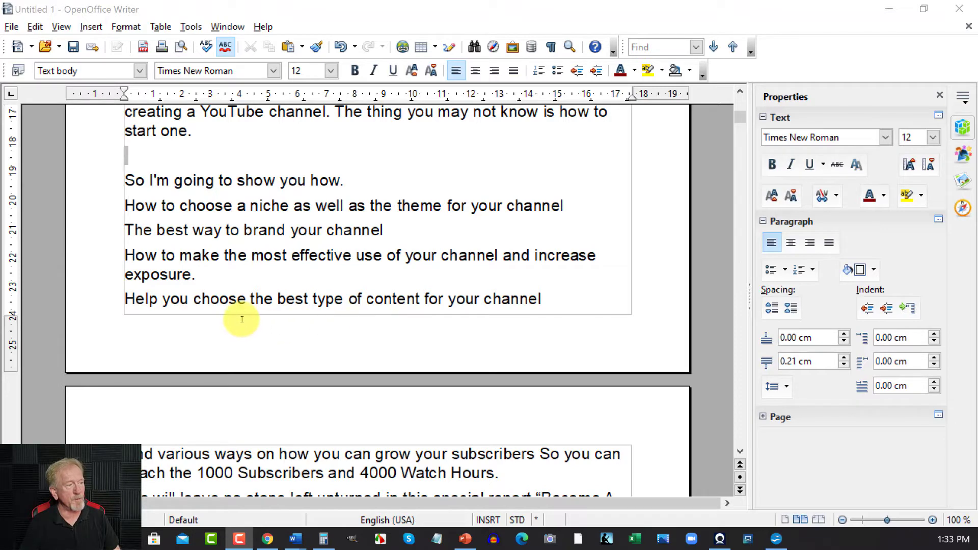
pyautogui.scroll(10, 478, 338)
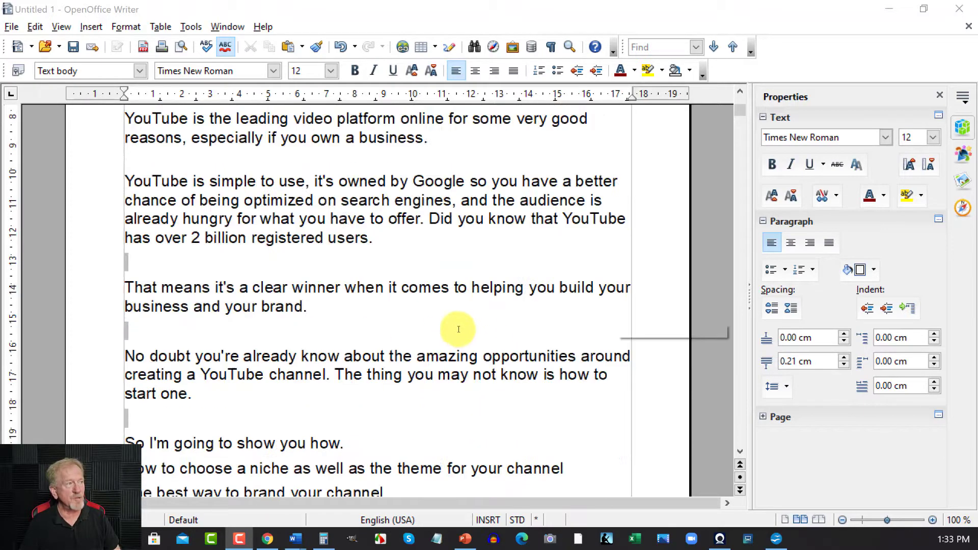
pyautogui.scroll(3, 408, 294)
pyautogui.moveTo(240, 210); pyautogui.dragTo(514, 215)
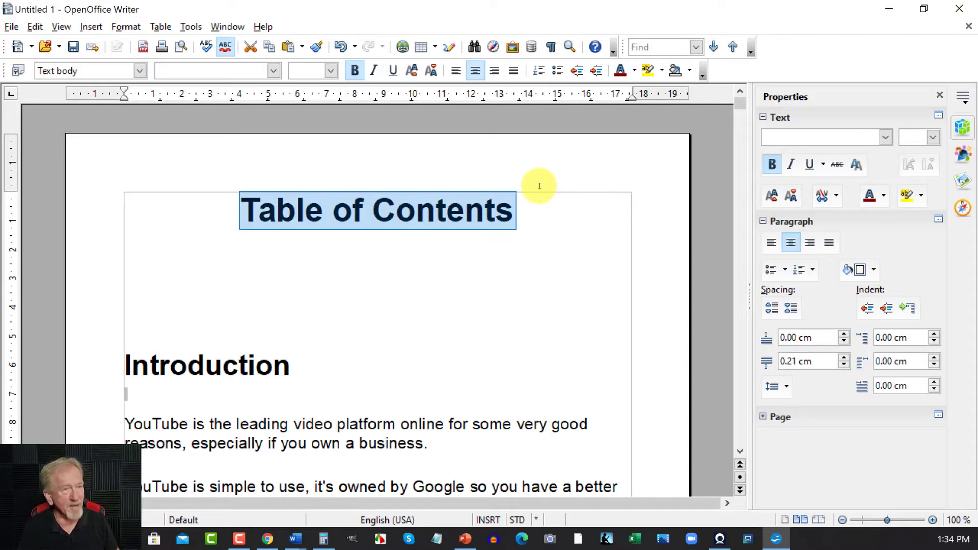
pyautogui.scroll(-1, 387, 268)
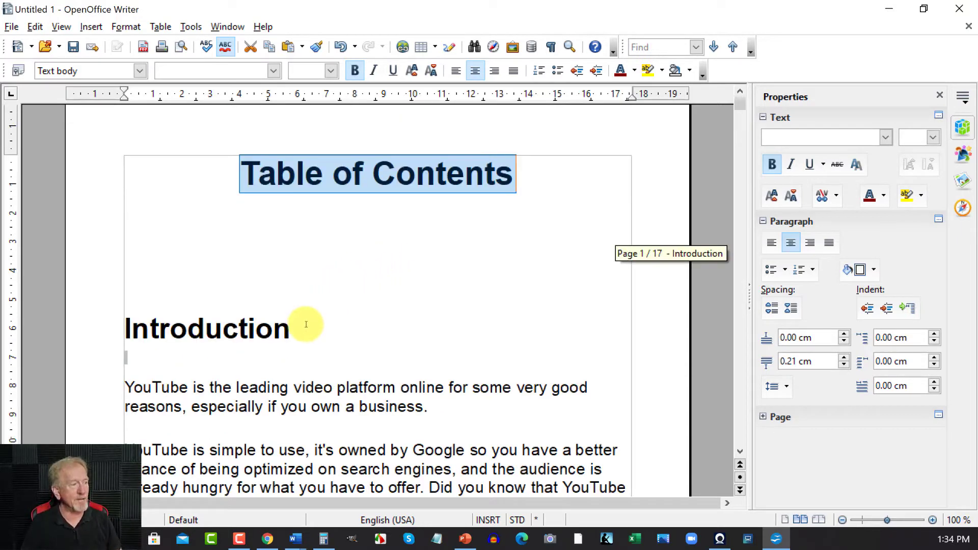
pyautogui.moveTo(298, 328); pyautogui.dragTo(117, 330)
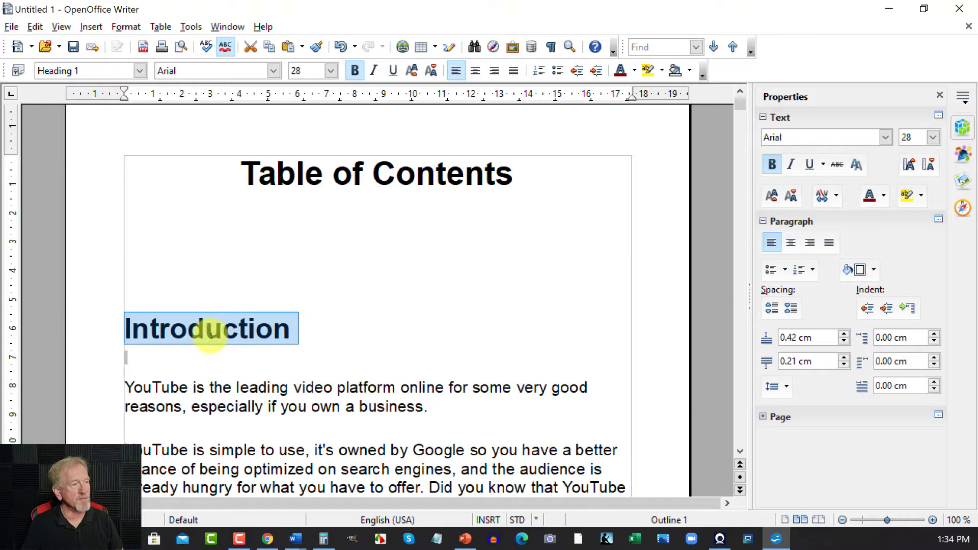
# - Replace 'Video' with 'Chapter' in the Video 2 heading so it reads Chapter 2
pyautogui.scroll(-20, 310, 311)
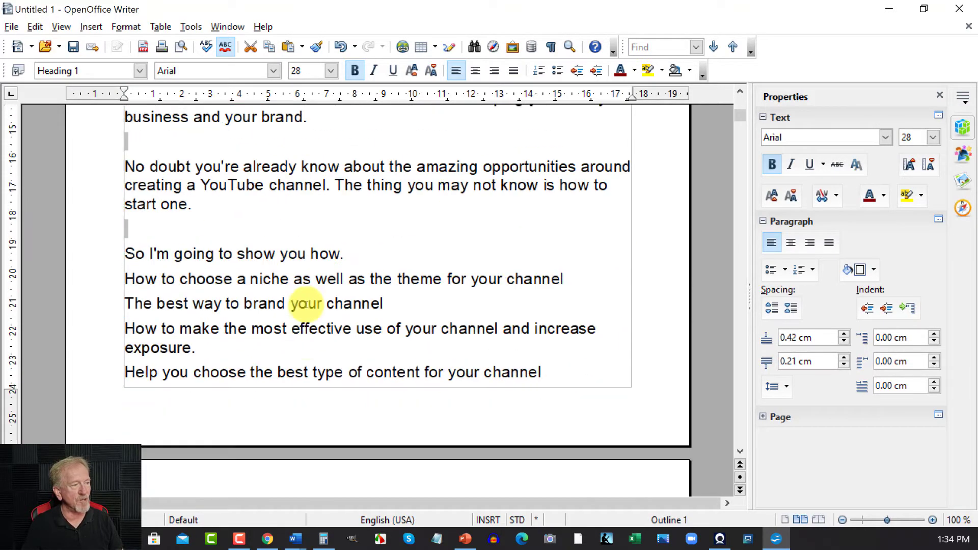
pyautogui.scroll(-20, 301, 301)
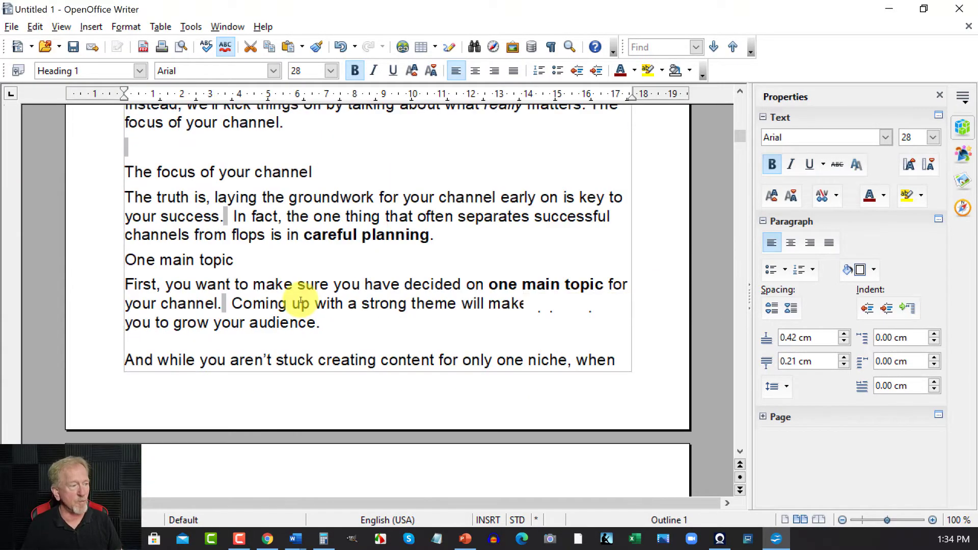
pyautogui.scroll(-20, 300, 303)
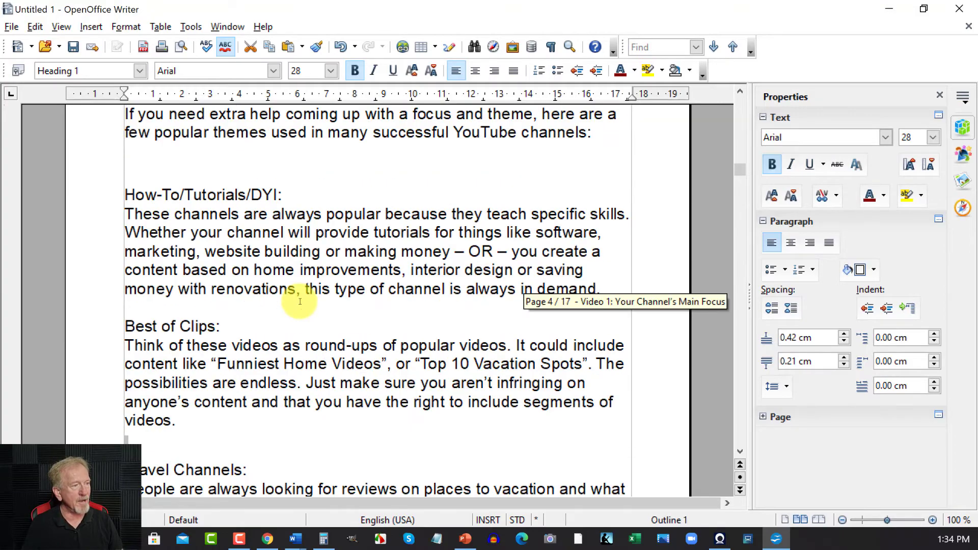
pyautogui.scroll(-20, 299, 299)
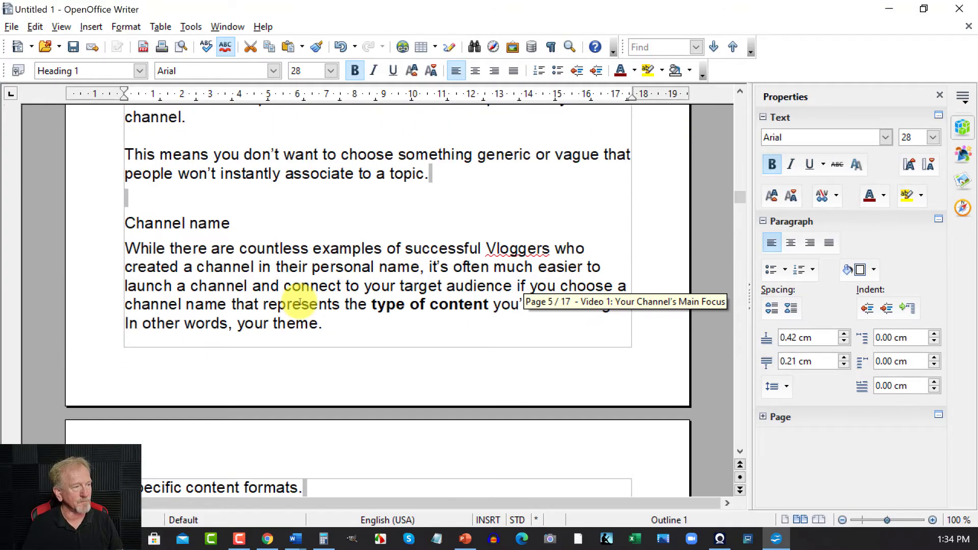
pyautogui.scroll(-15, 300, 301)
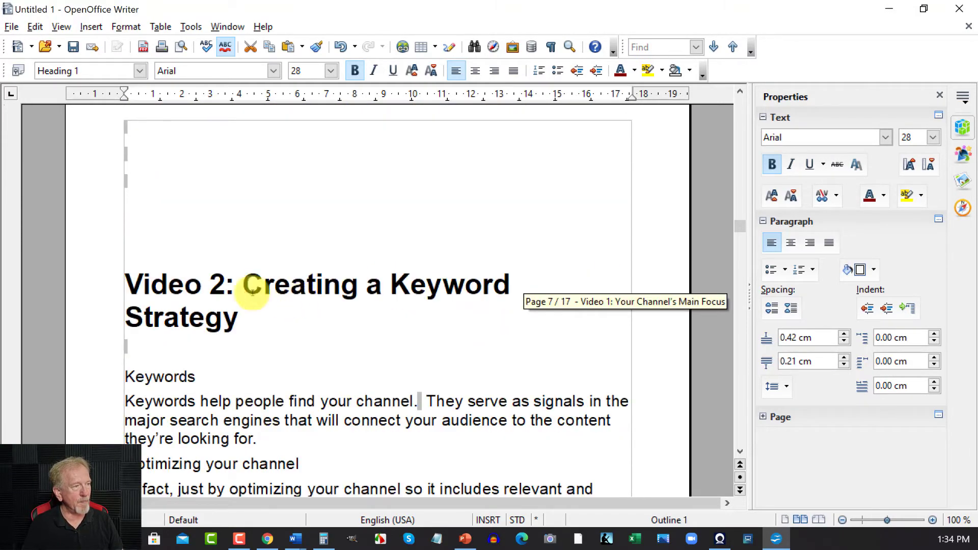
pyautogui.click(201, 284)
pyautogui.moveTo(189, 284); pyautogui.dragTo(113, 284)
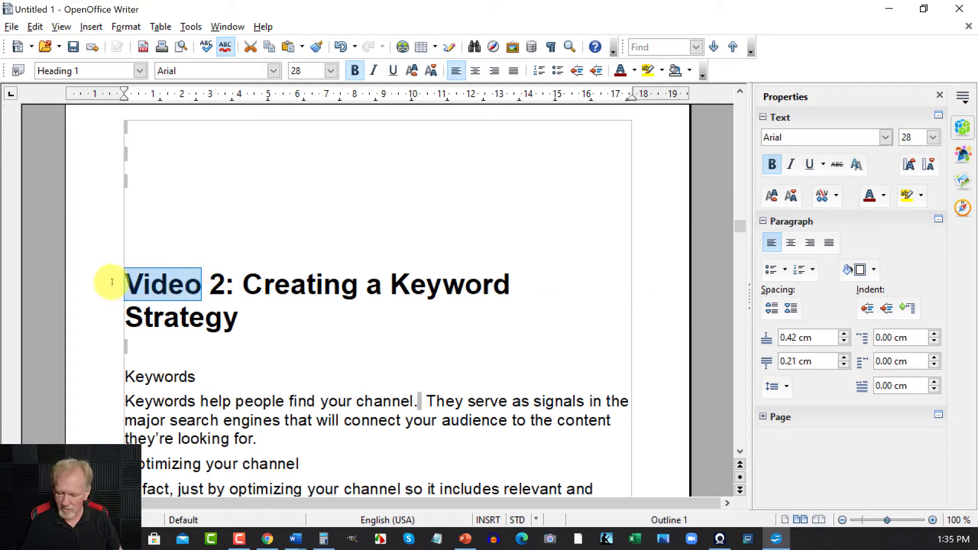
pyautogui.write('Chapte')
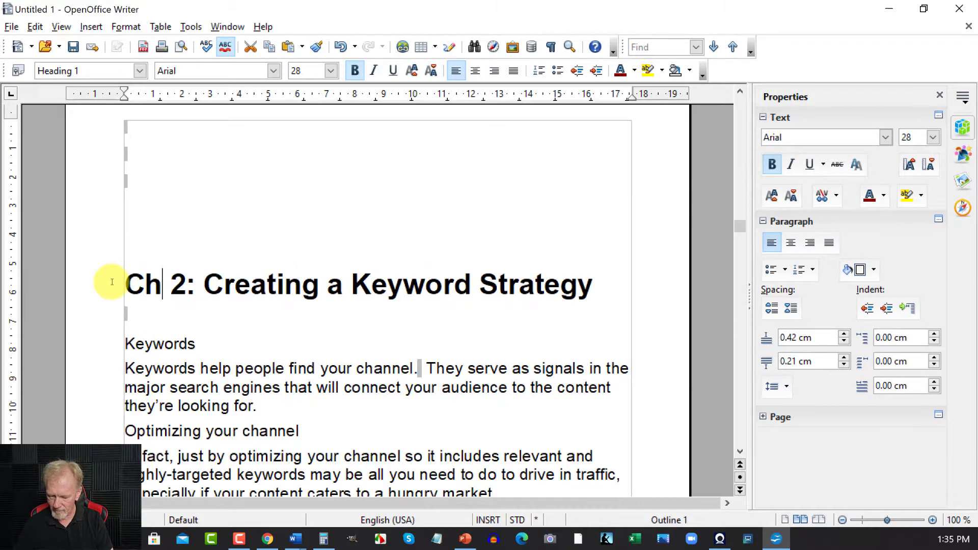
pyautogui.write('r')
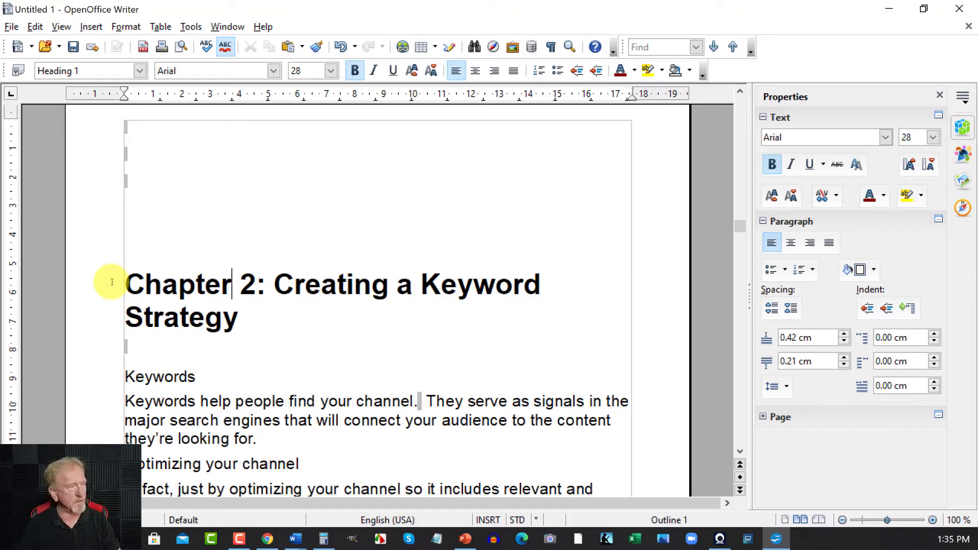
# - Replace 'Video' with 'Chapter' in the Video 1 heading so it reads Chapter 1
pyautogui.scroll(15, 111, 282)
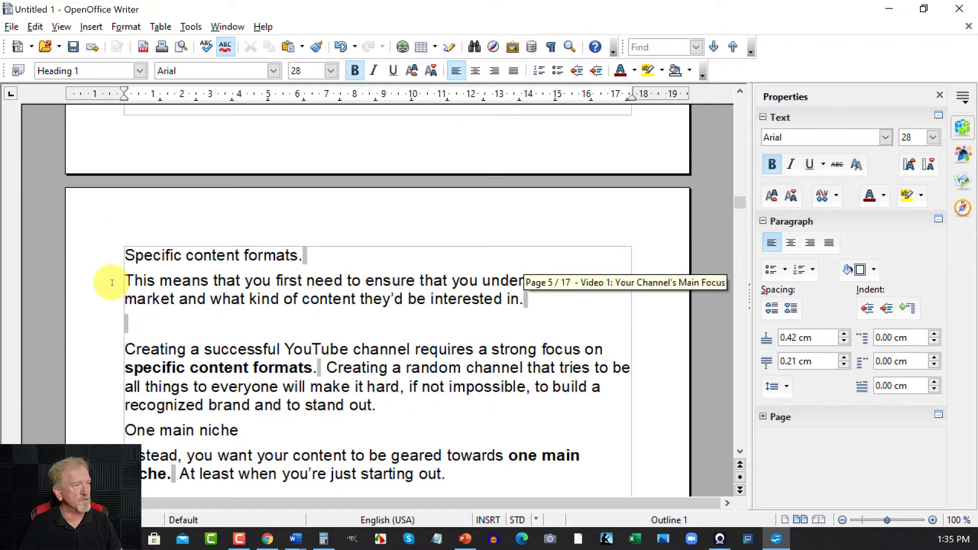
pyautogui.scroll(10, 111, 282)
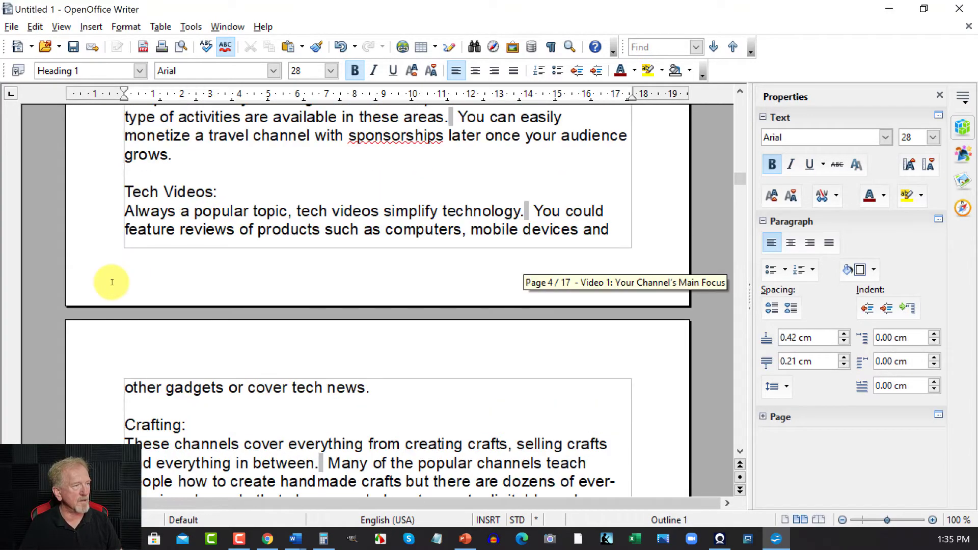
pyautogui.scroll(12, 112, 282)
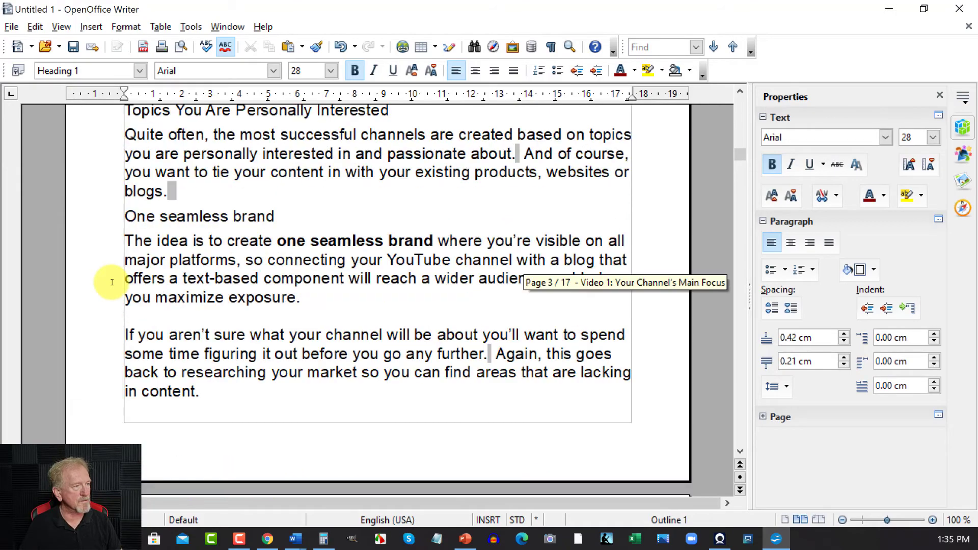
pyautogui.scroll(10, 111, 282)
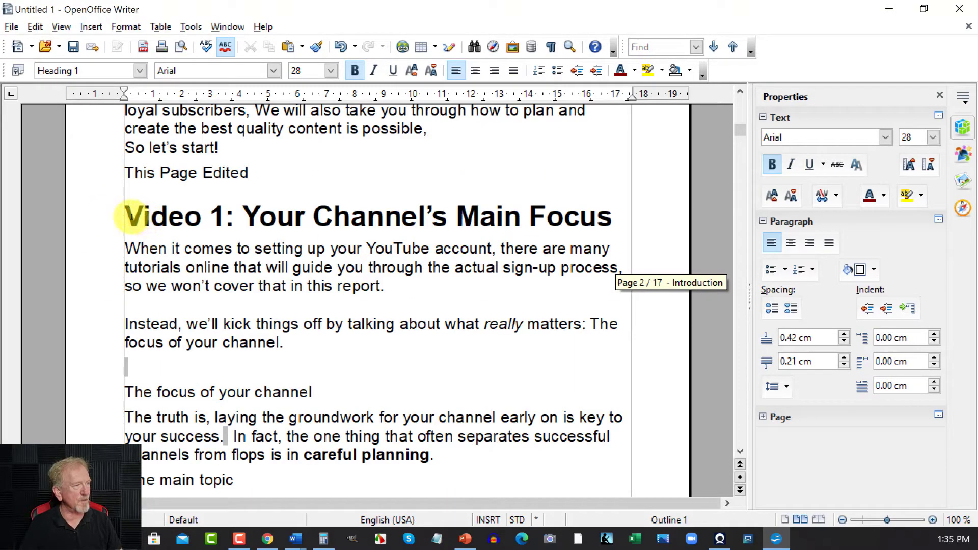
pyautogui.moveTo(201, 218); pyautogui.dragTo(130, 210)
pyautogui.write('Chapt')
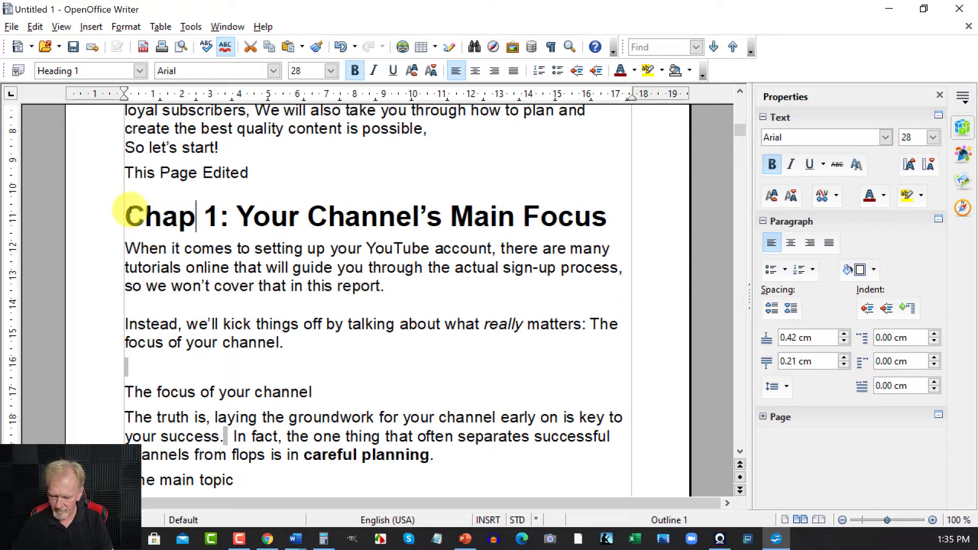
pyautogui.write('er')
pyautogui.scroll(-5, 161, 218)
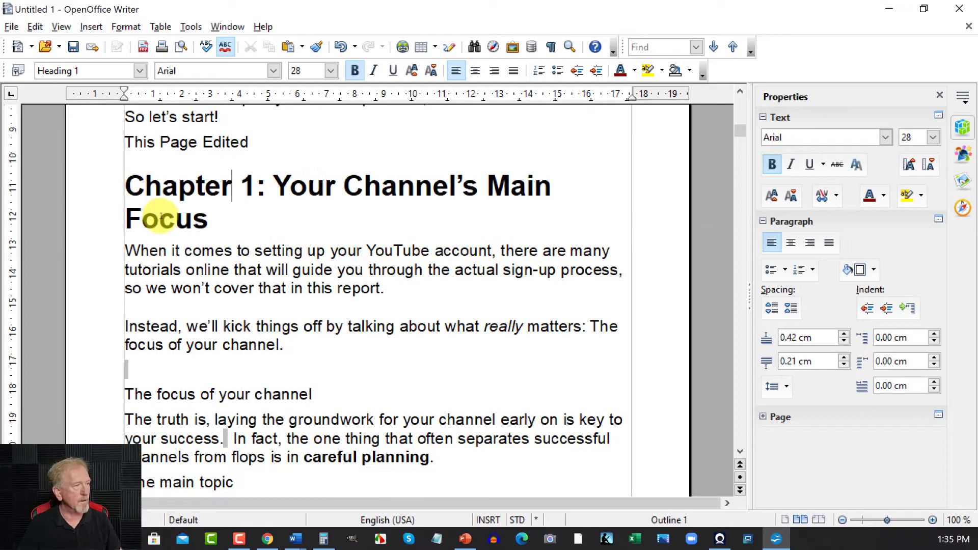
pyautogui.scroll(-20, 162, 217)
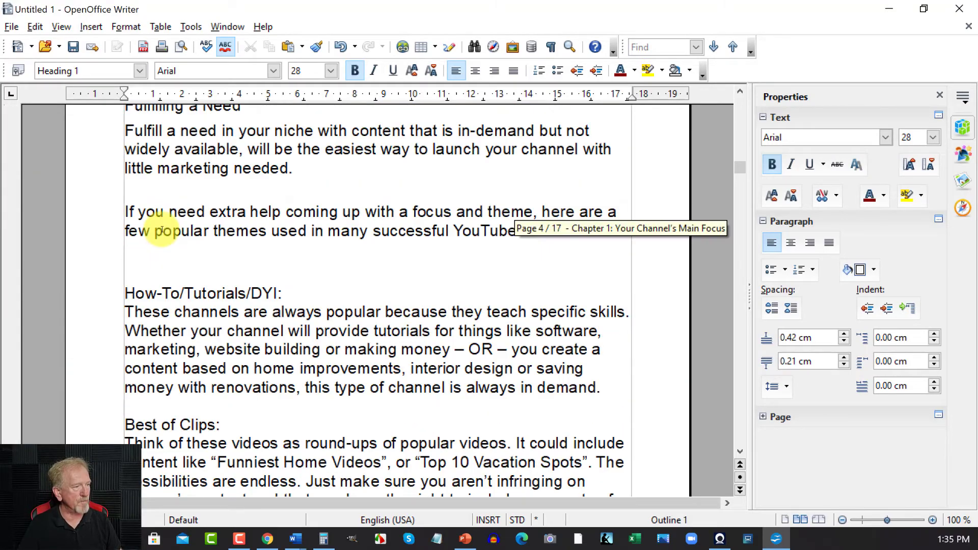
pyautogui.scroll(-5, 162, 229)
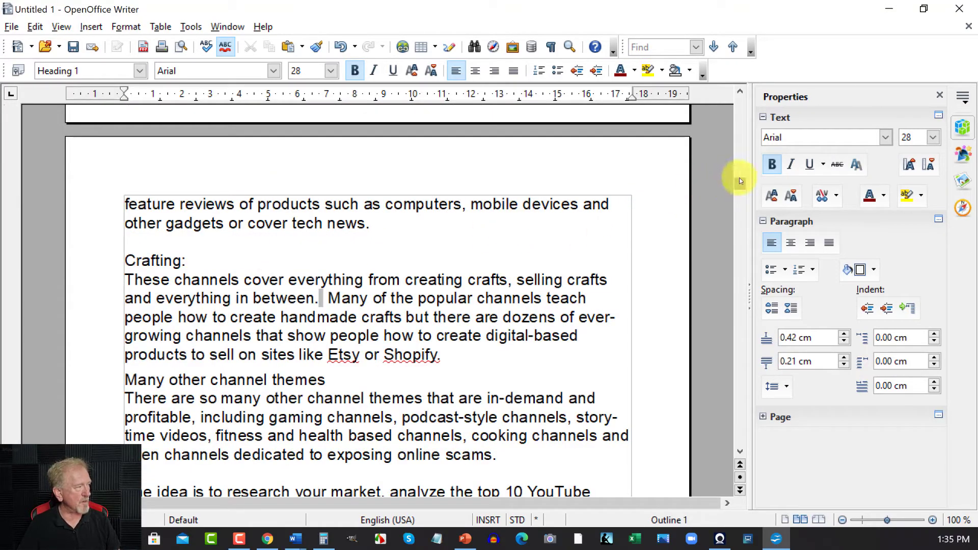
pyautogui.moveTo(738, 181); pyautogui.dragTo(740, 264)
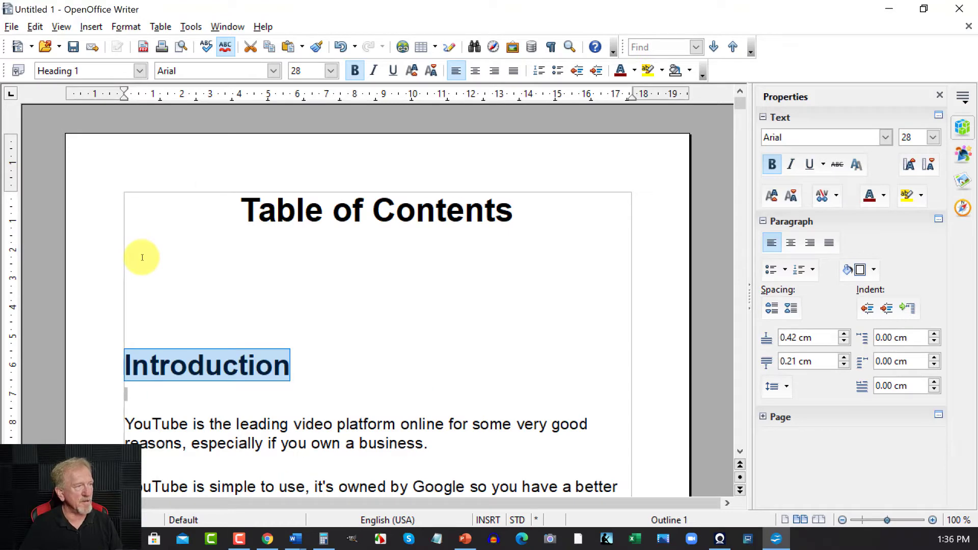
# - Check the renamed Chapter 2 heading by selecting its number and colon
pyautogui.moveTo(127, 394); pyautogui.dragTo(117, 358)
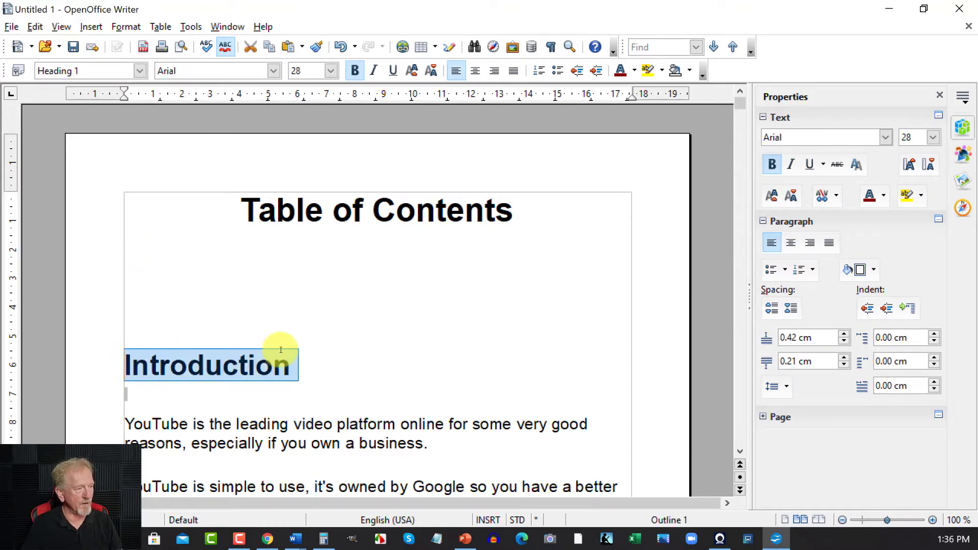
pyautogui.scroll(-5, 280, 347)
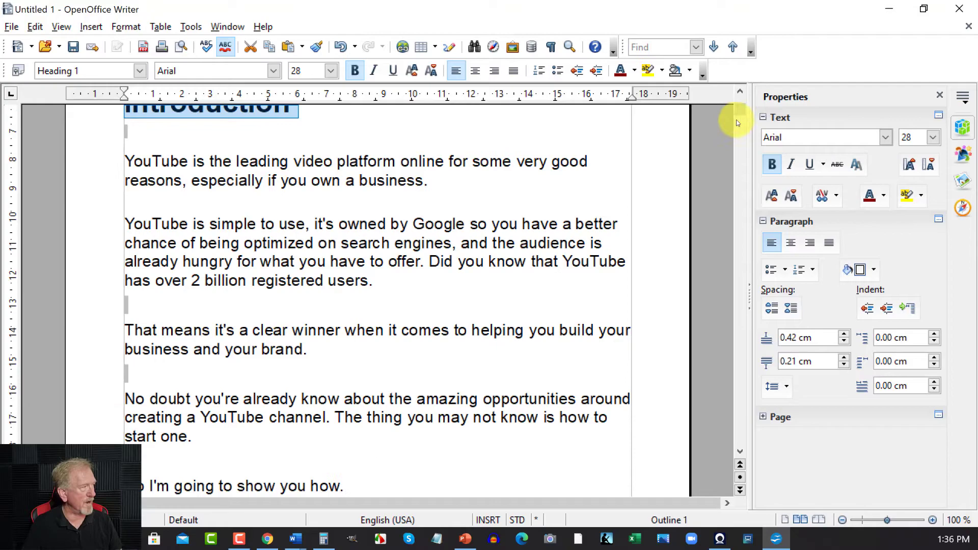
pyautogui.moveTo(740, 107); pyautogui.dragTo(757, 228)
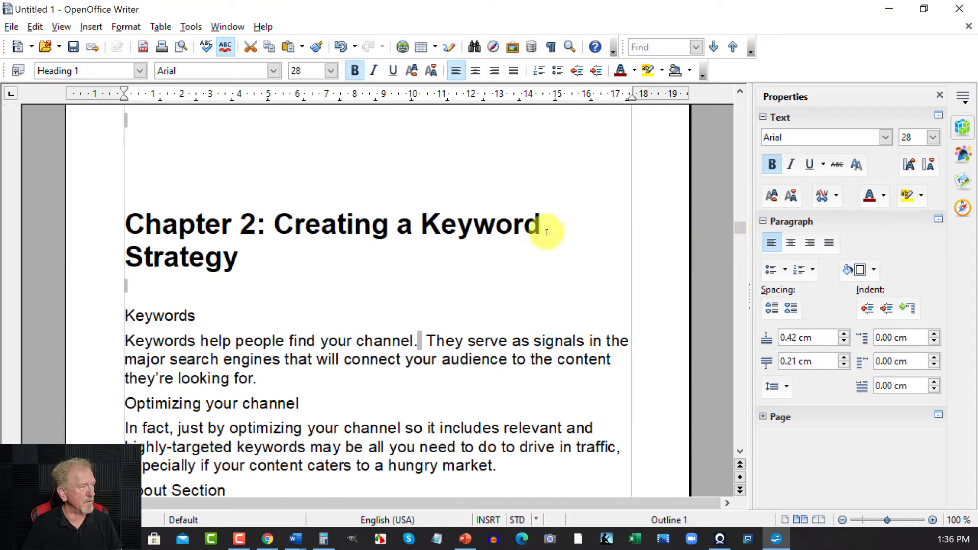
pyautogui.moveTo(229, 234); pyautogui.dragTo(267, 224)
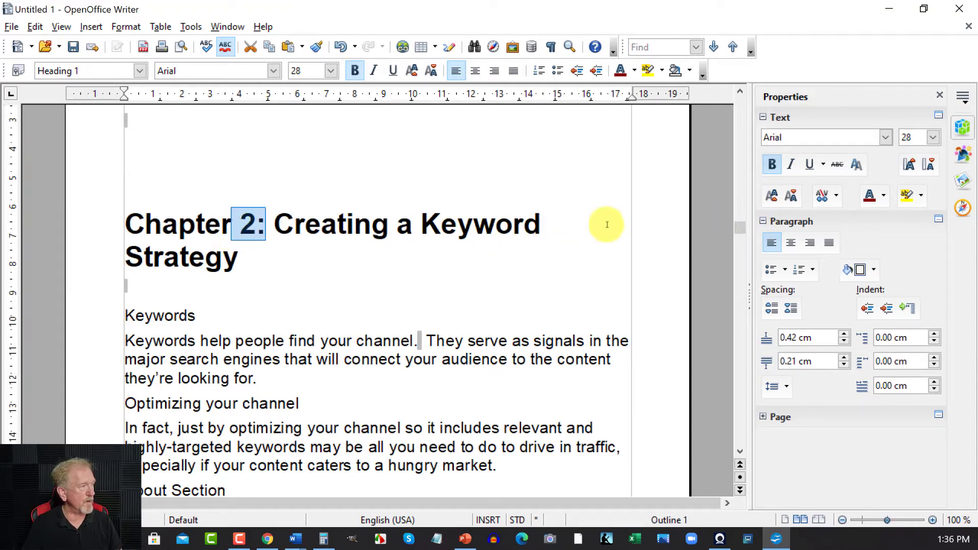
# - Check the start of the Chapter 1 heading, then return to the Introduction's bullet list end
pyautogui.scroll(20, 607, 225)
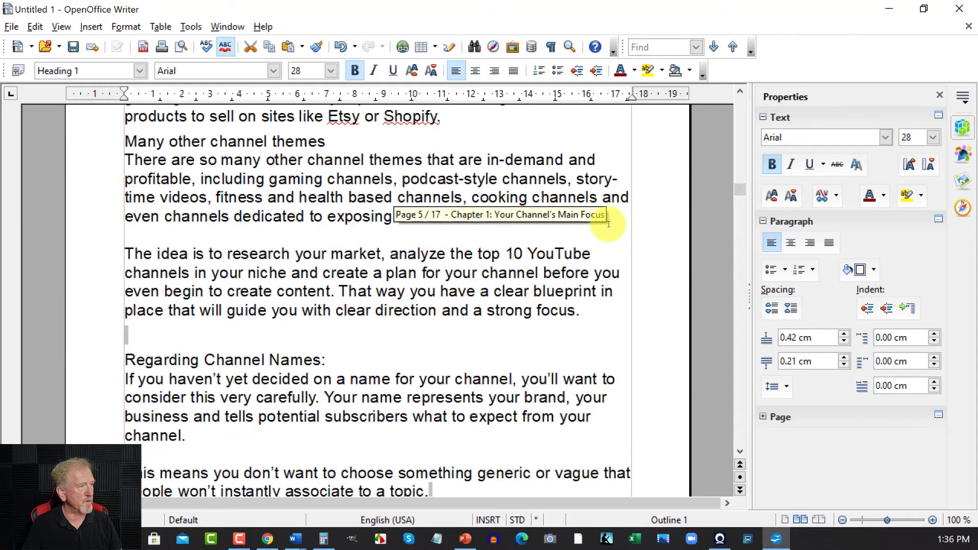
pyautogui.scroll(15, 608, 224)
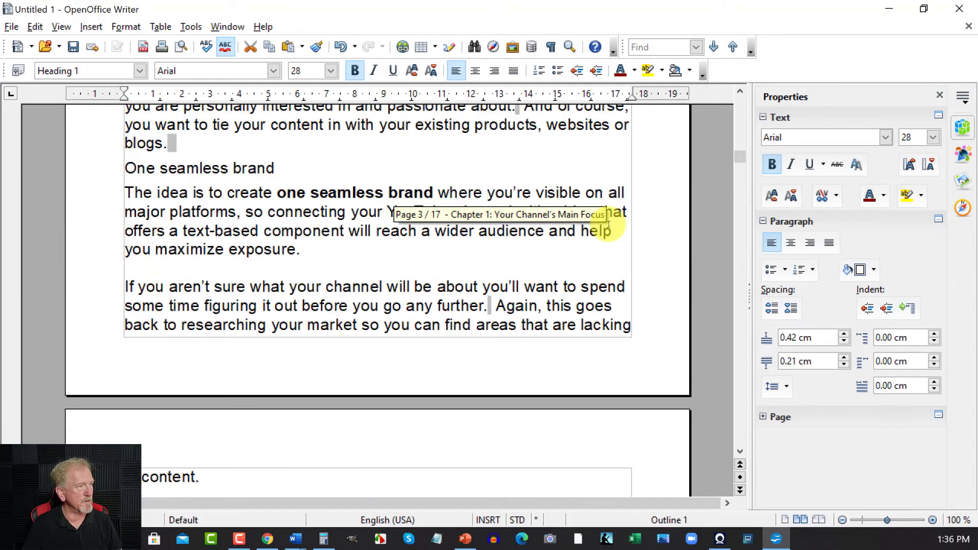
pyautogui.scroll(20, 608, 224)
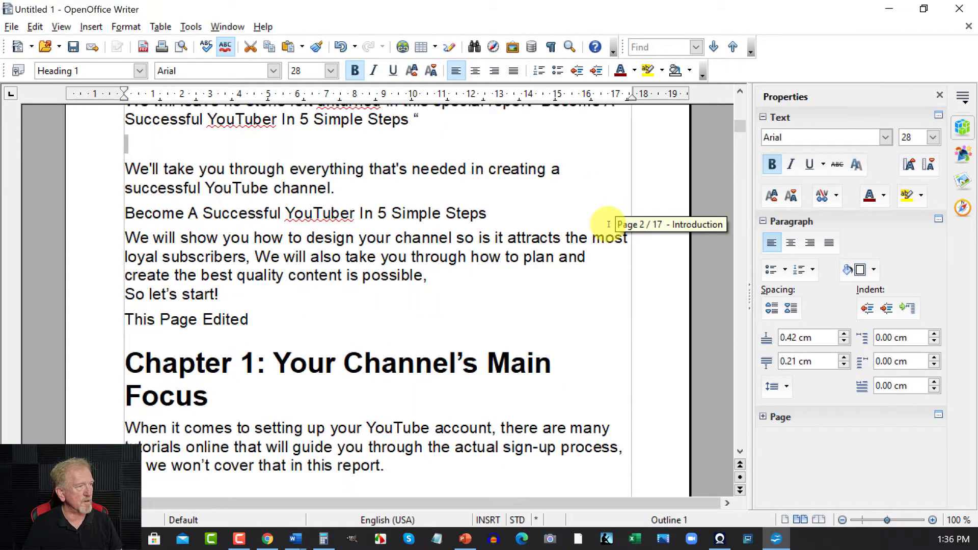
pyautogui.moveTo(128, 364); pyautogui.dragTo(254, 378)
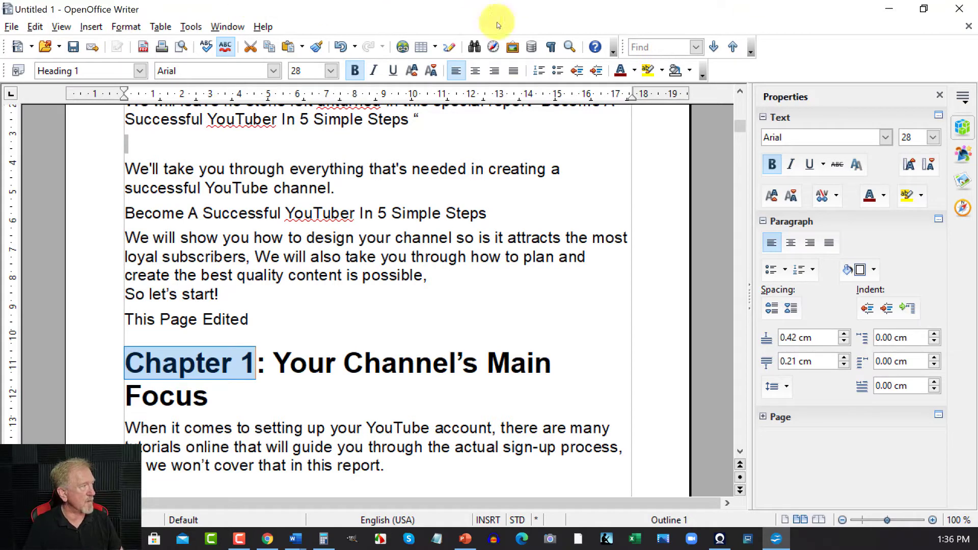
pyautogui.moveTo(744, 127); pyautogui.dragTo(743, 98)
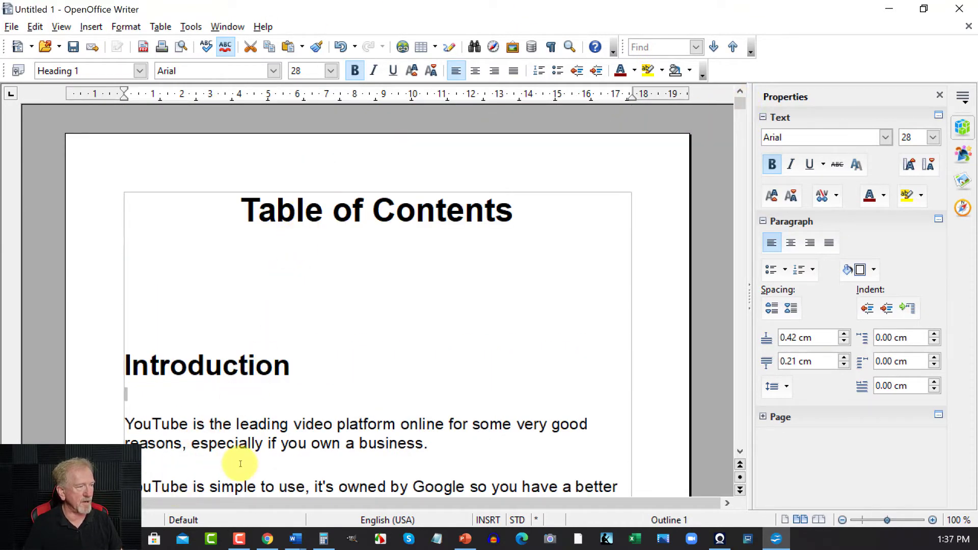
pyautogui.scroll(-5, 229, 461)
pyautogui.scroll(-5, 260, 411)
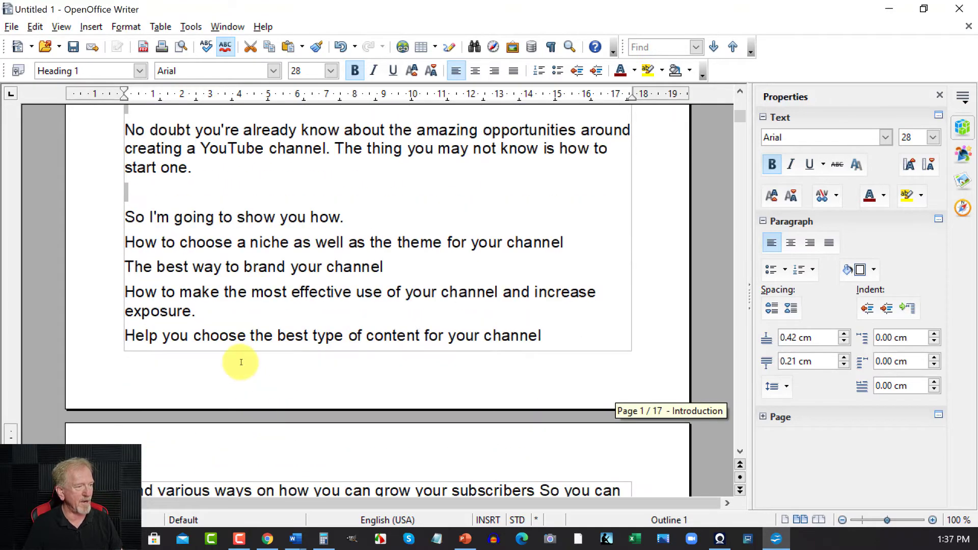
# - Add a default, centred footer reading 'Click Here To Go Back To The Table of Contents'
pyautogui.click(91, 28)
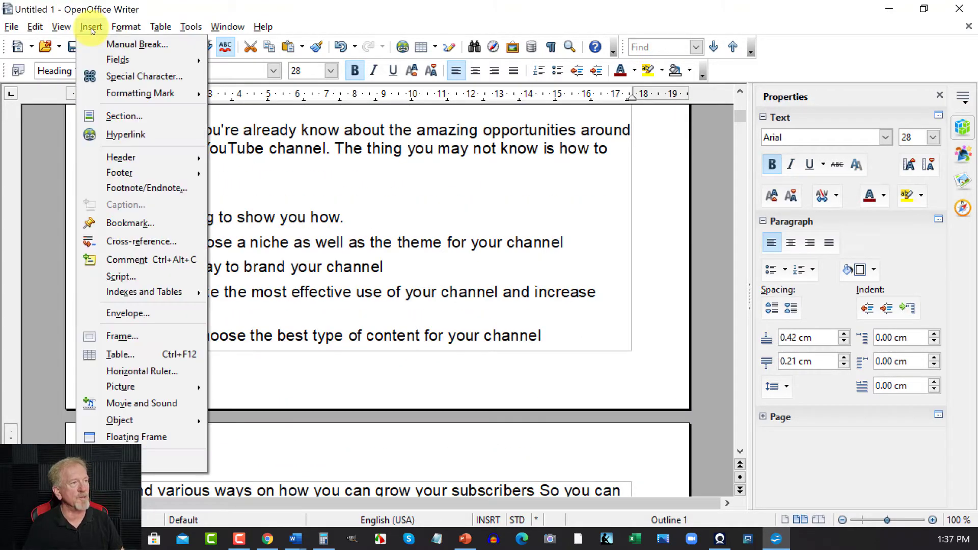
pyautogui.moveTo(155, 171)
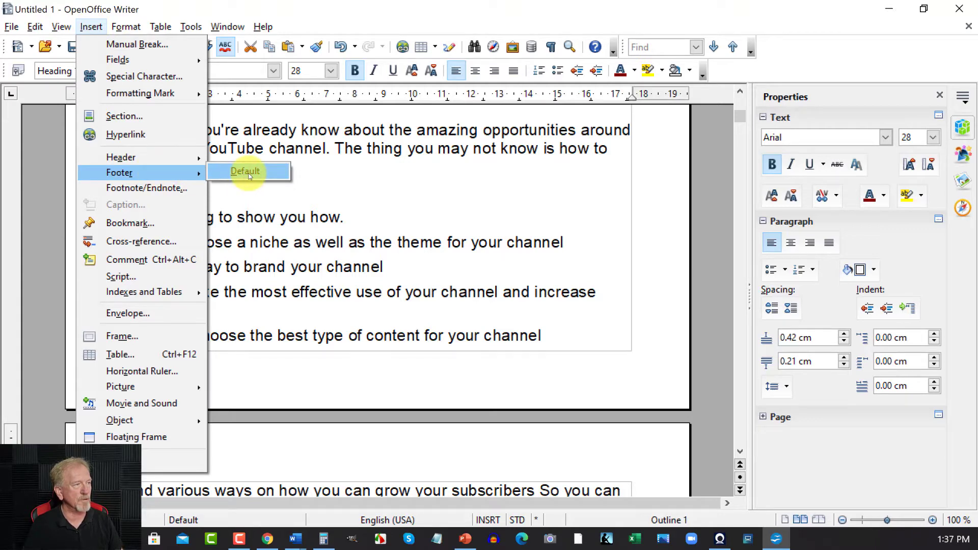
pyautogui.click(249, 173)
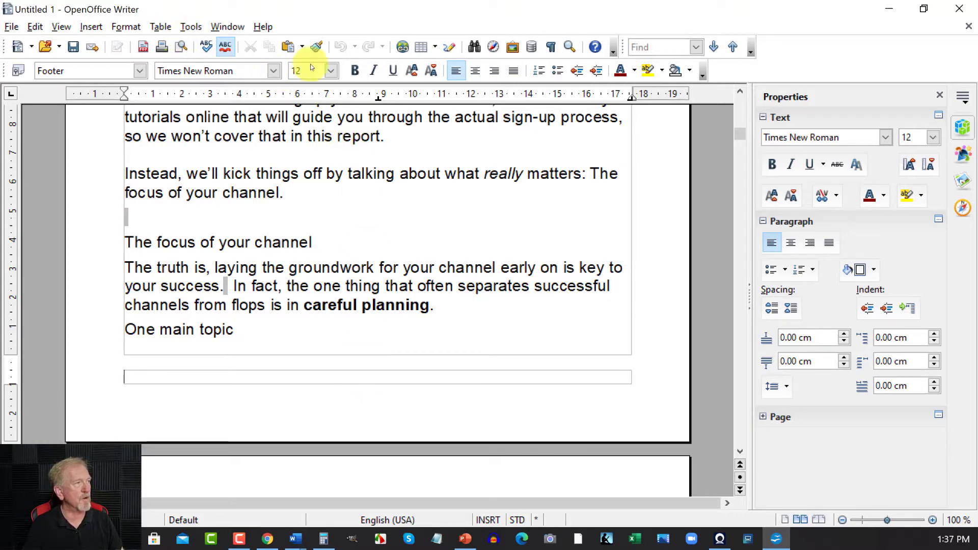
pyautogui.click(475, 70)
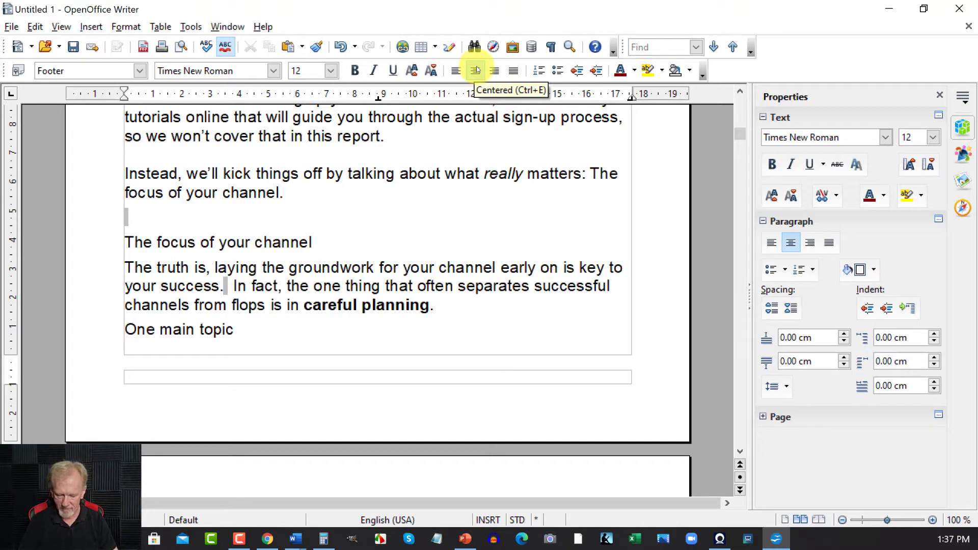
pyautogui.write('Click ')
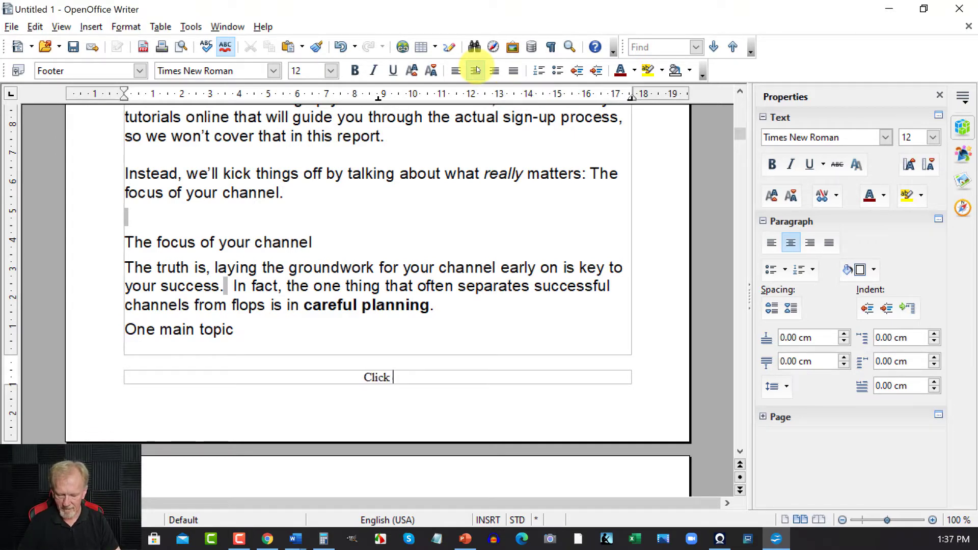
pyautogui.write('Here ')
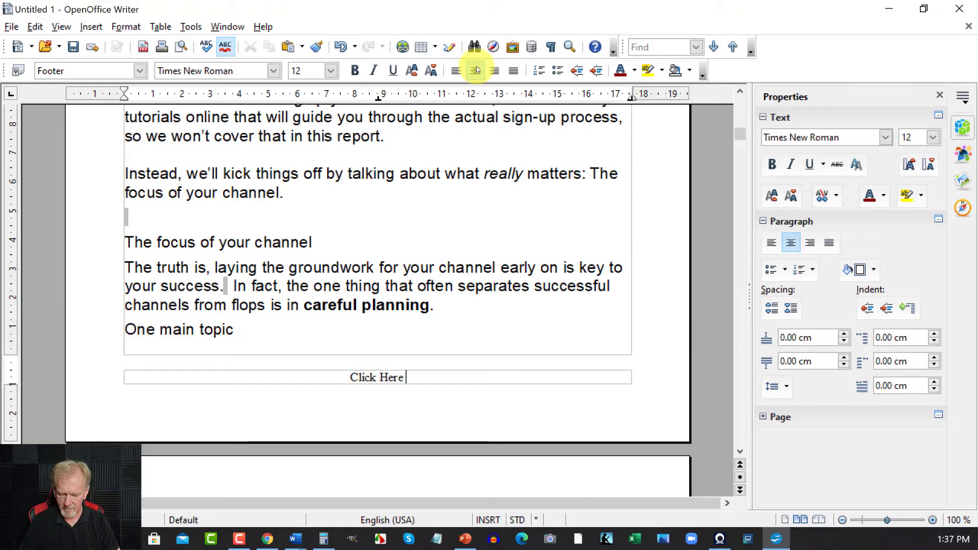
pyautogui.write('To Go')
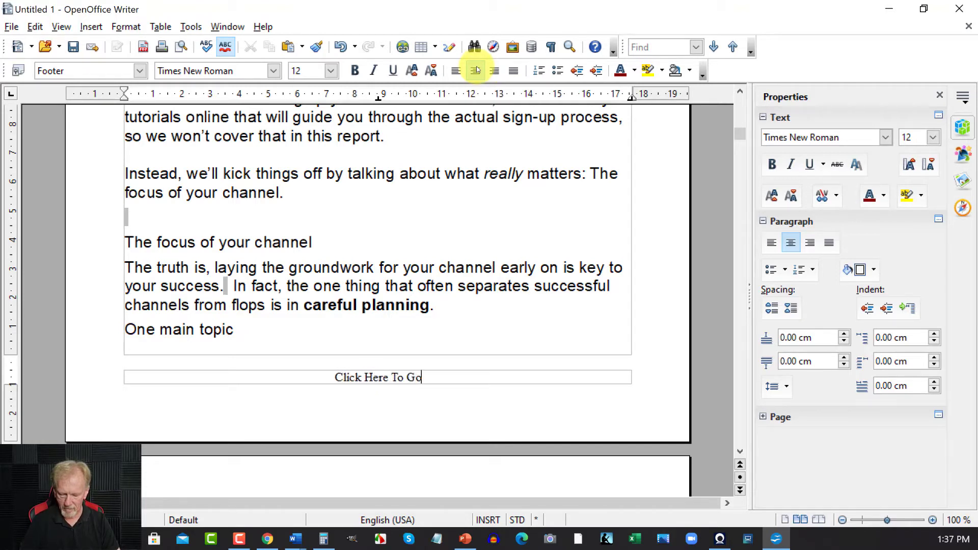
pyautogui.write(' Bac')
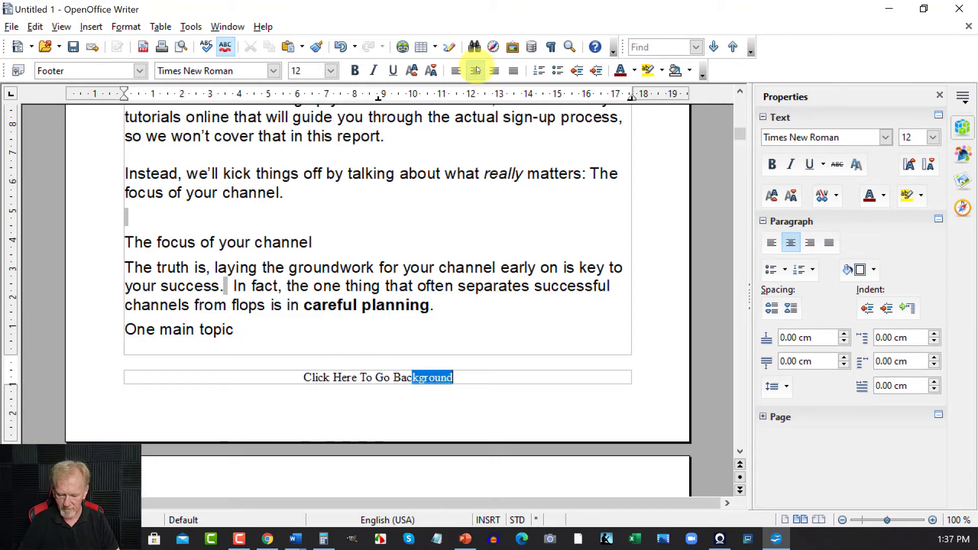
pyautogui.write('k To T')
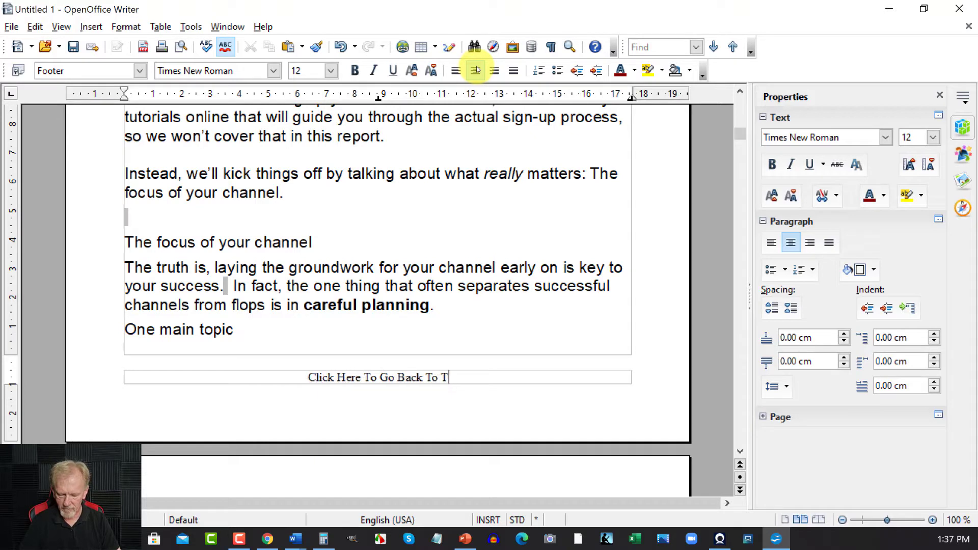
pyautogui.write('he Tabl')
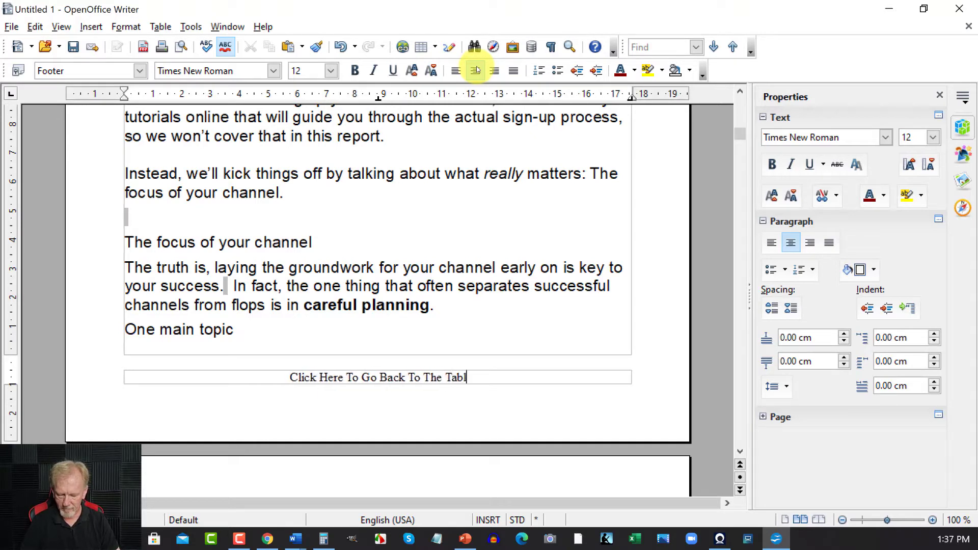
pyautogui.write('e of Cont')
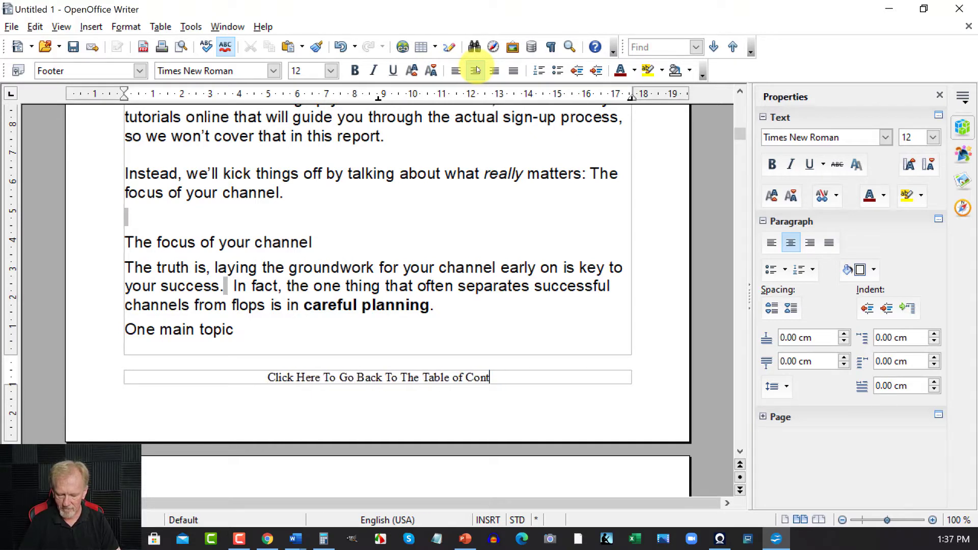
pyautogui.write('ents')
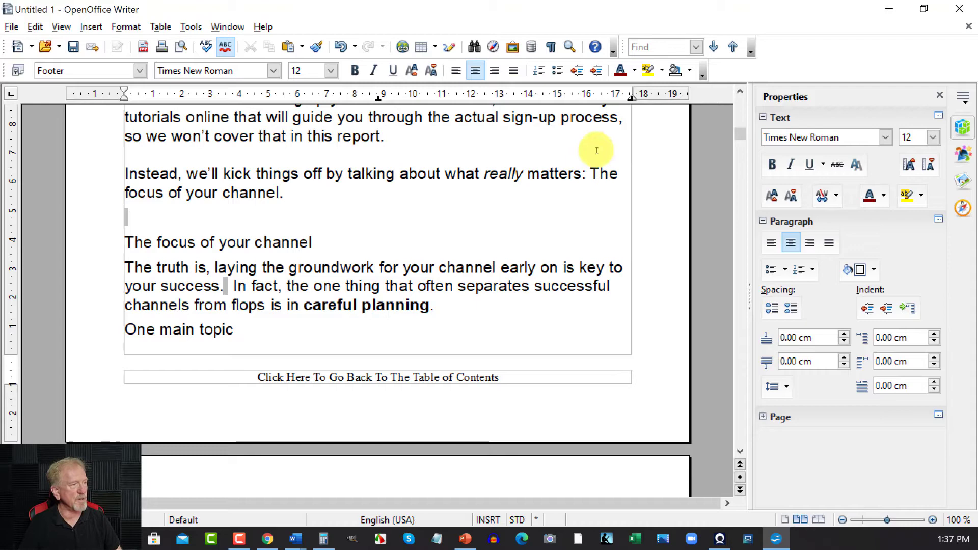
pyautogui.scroll(15, 367, 229)
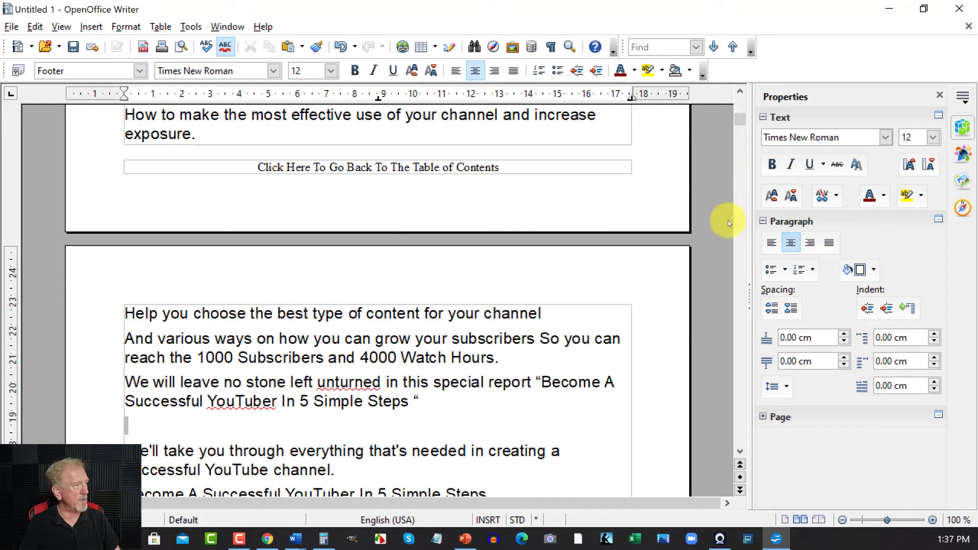
# - Add a bookmark named 'Table of Contents' on the Table of Contents heading
pyautogui.moveTo(738, 115); pyautogui.dragTo(714, 98)
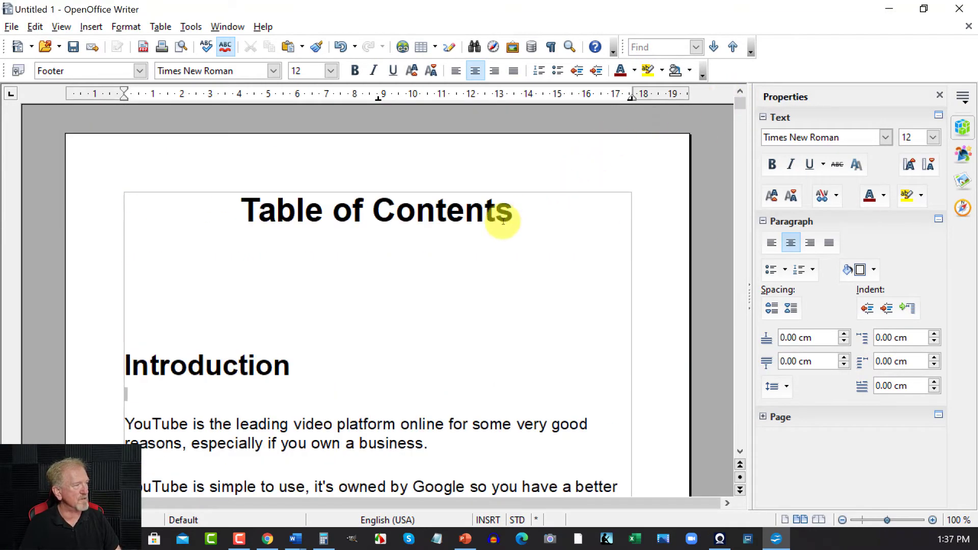
pyautogui.moveTo(514, 211); pyautogui.dragTo(225, 201)
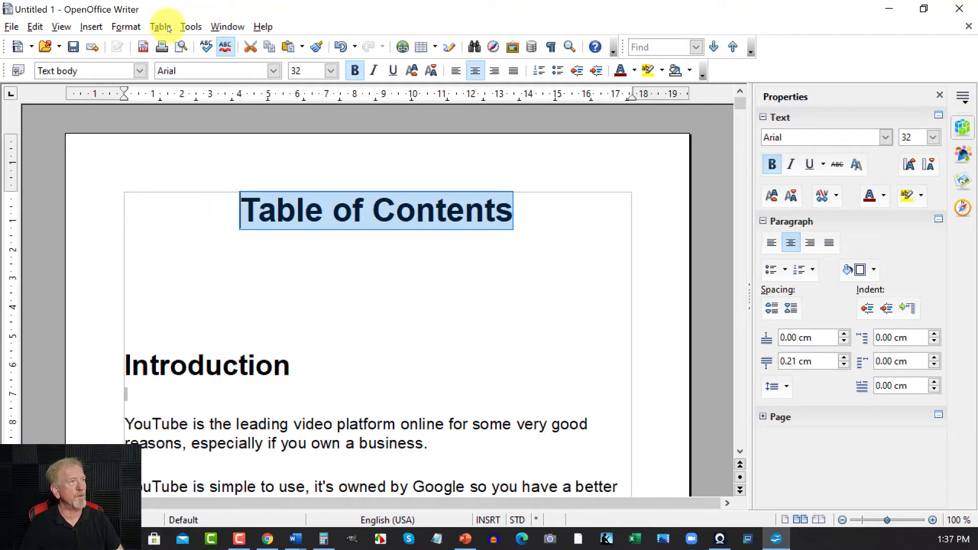
pyautogui.click(97, 30)
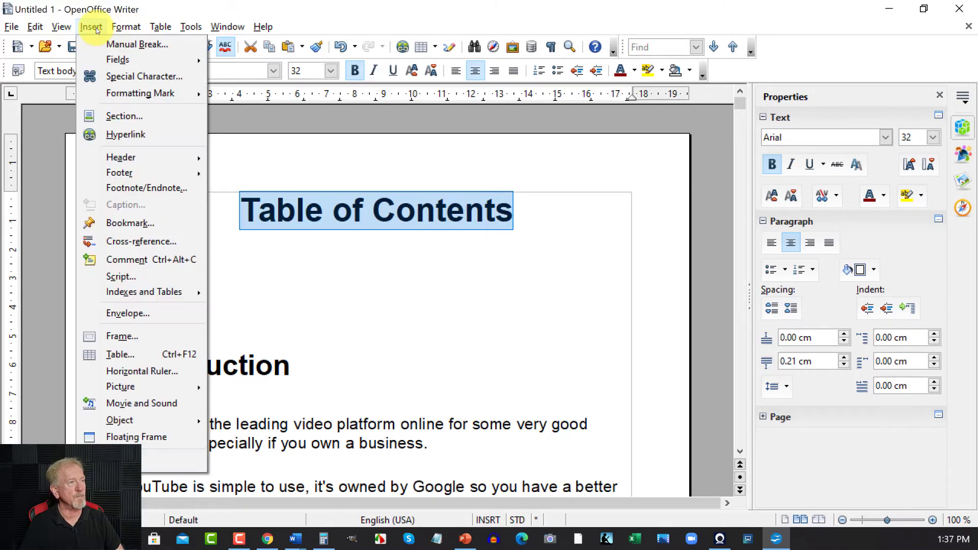
pyautogui.click(144, 223)
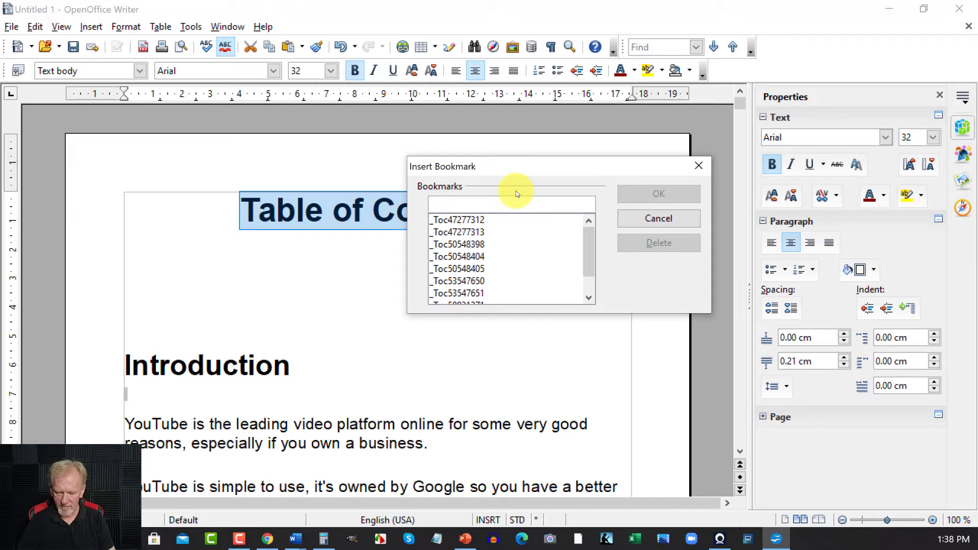
pyautogui.write('Table of Contents')
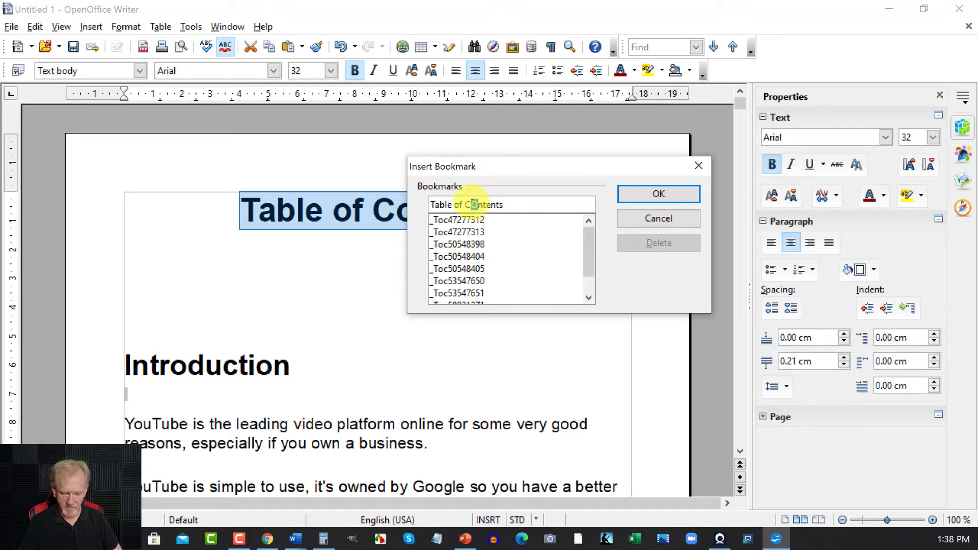
pyautogui.write('o')
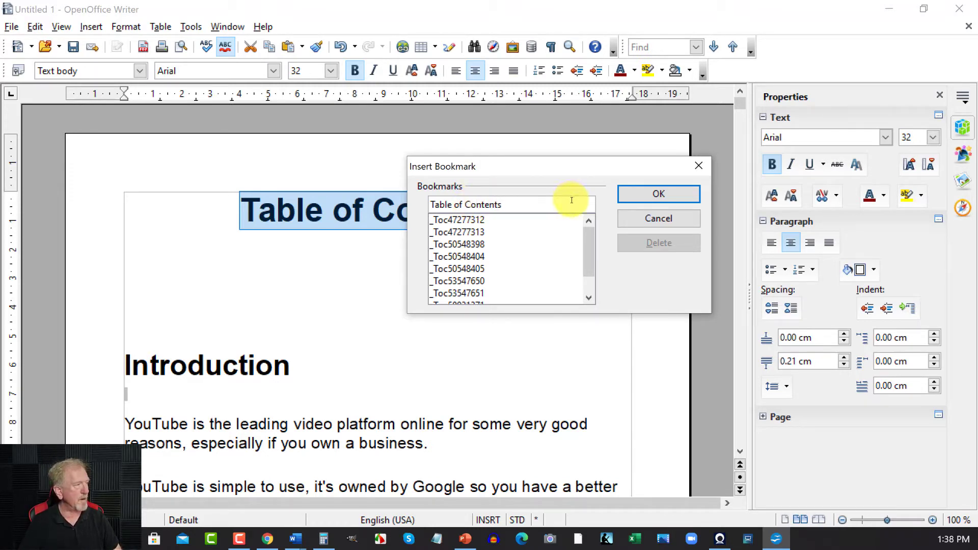
pyautogui.click(642, 193)
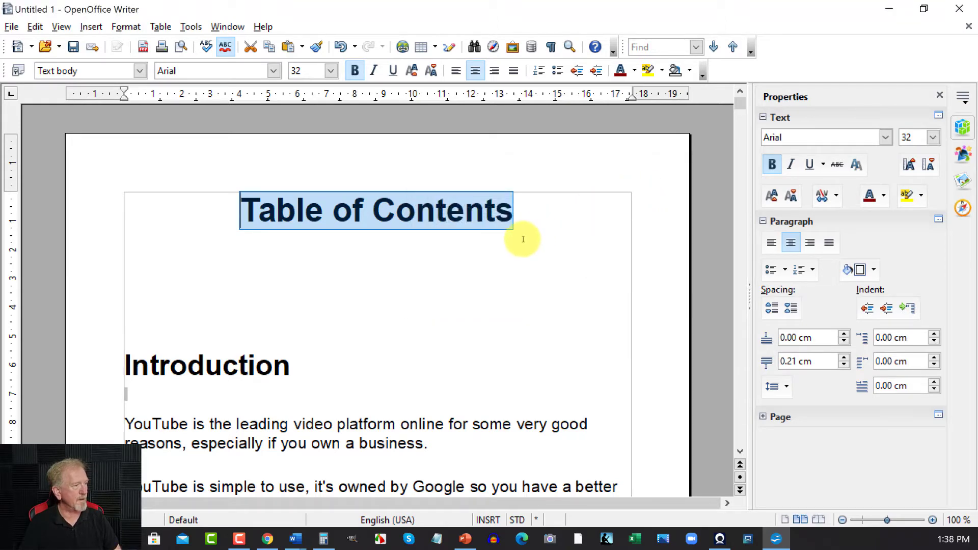
# - Hyperlink the footer line to the document's 'Table of Contents' bookmark
pyautogui.scroll(-12, 522, 239)
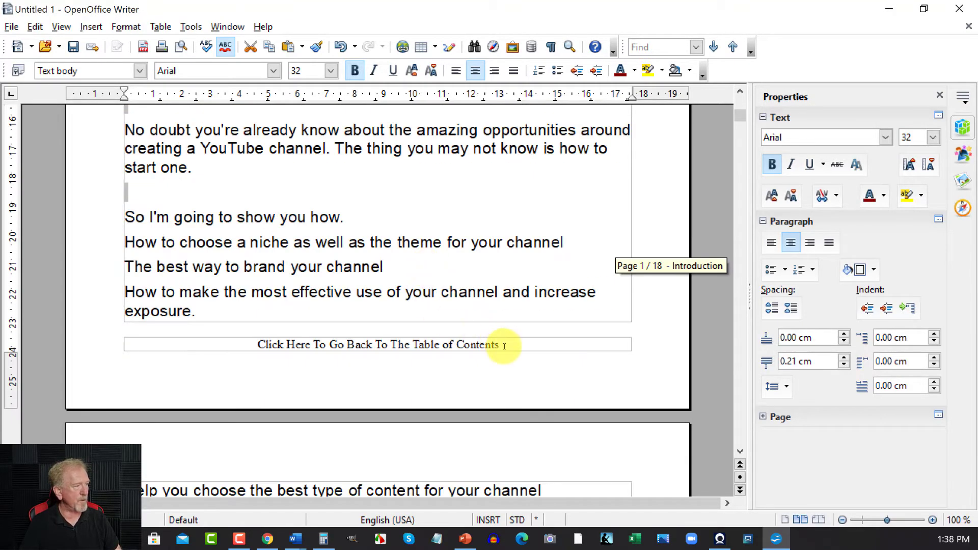
pyautogui.moveTo(504, 345); pyautogui.dragTo(257, 345)
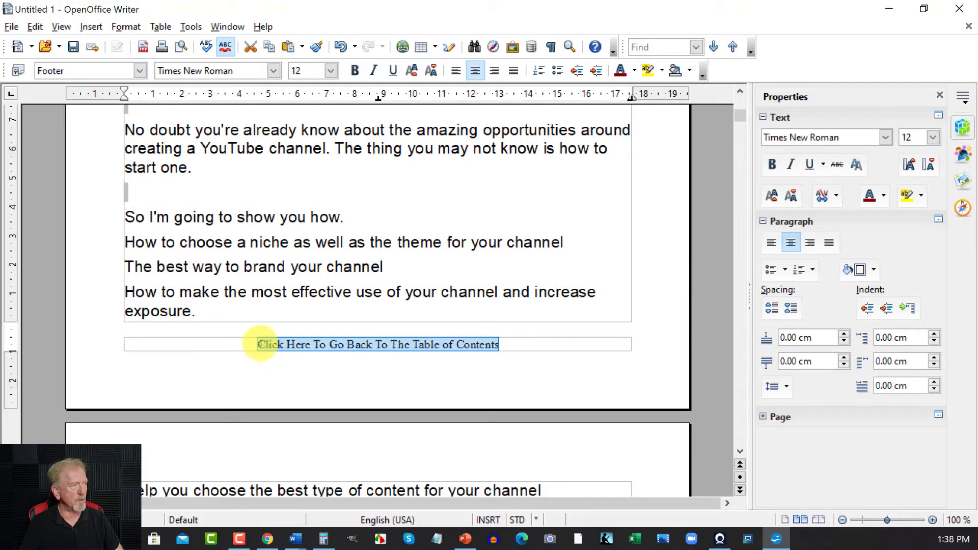
pyautogui.click(402, 48)
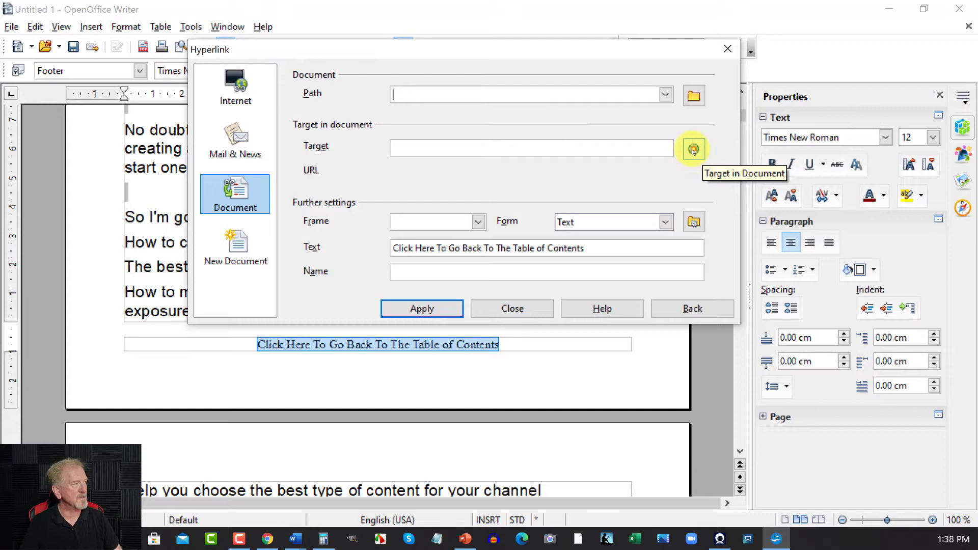
pyautogui.click(694, 149)
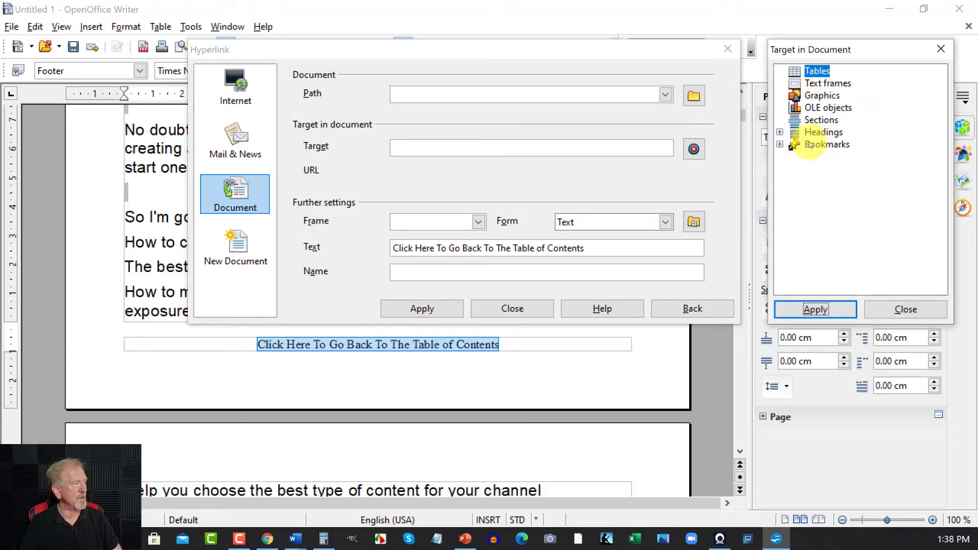
pyautogui.click(780, 145)
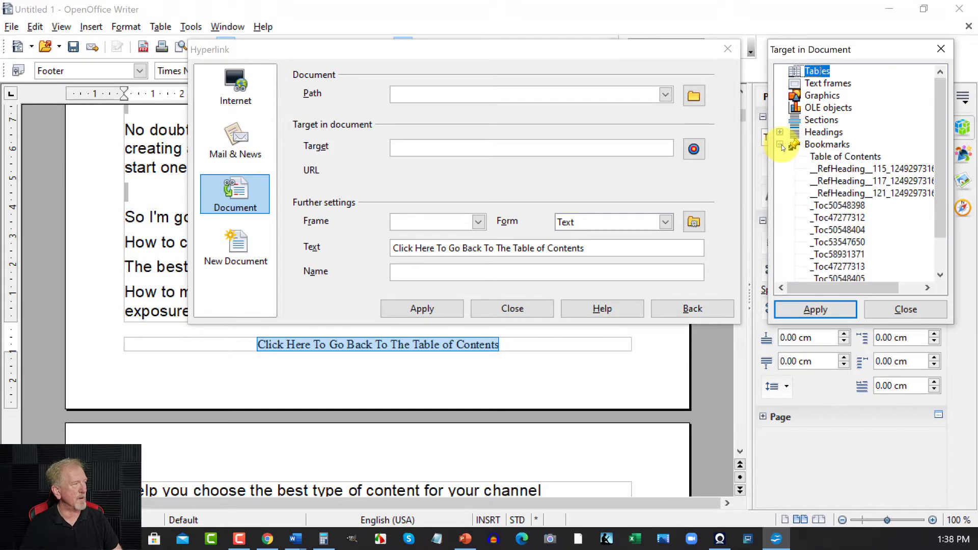
pyautogui.click(826, 158)
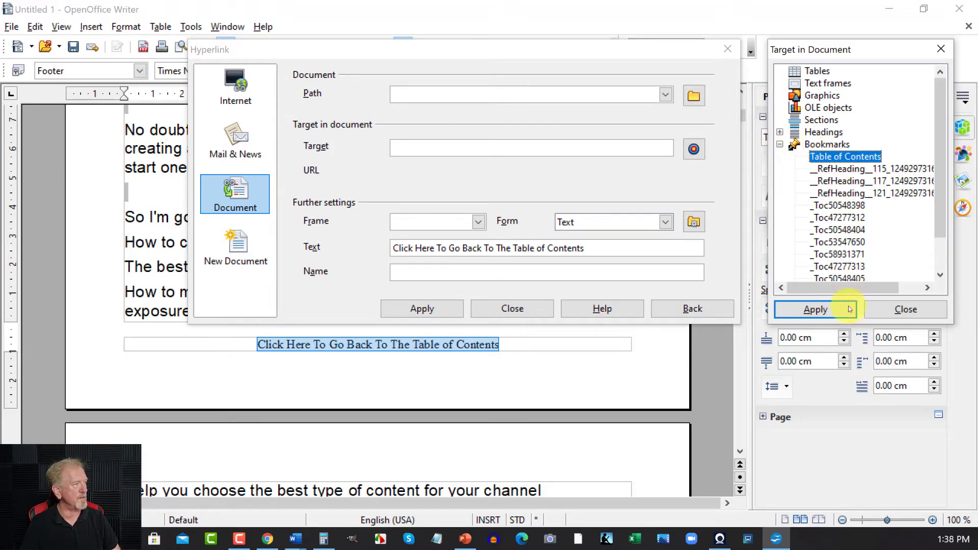
pyautogui.click(814, 311)
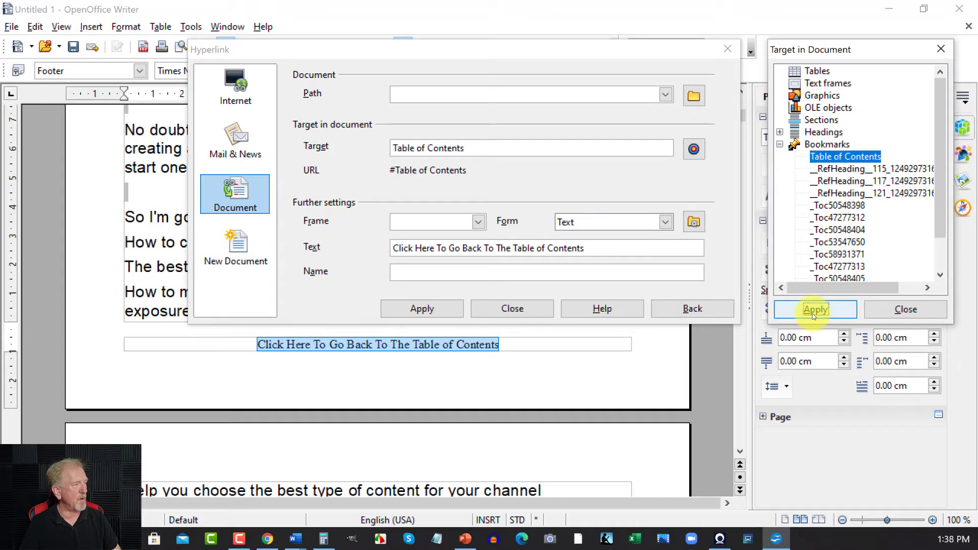
pyautogui.click(434, 309)
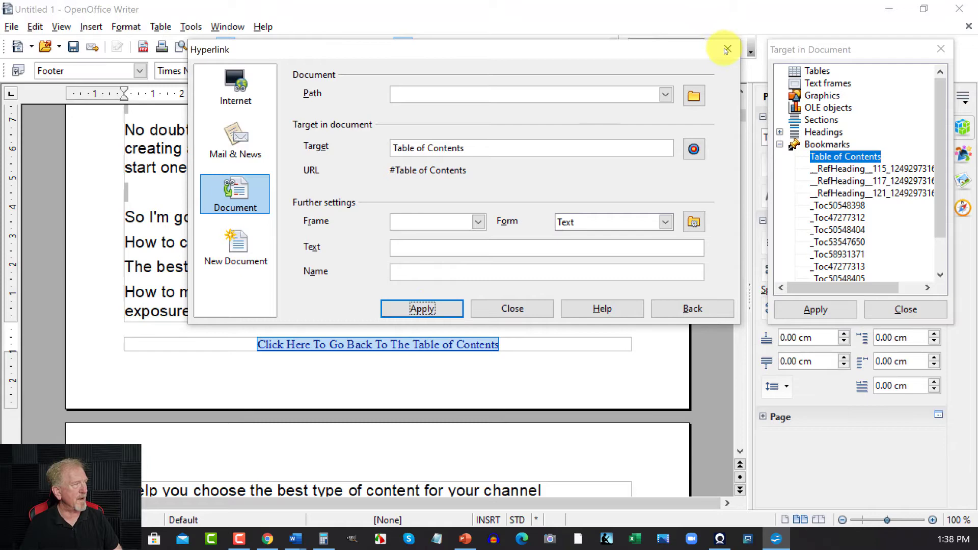
pyautogui.click(526, 308)
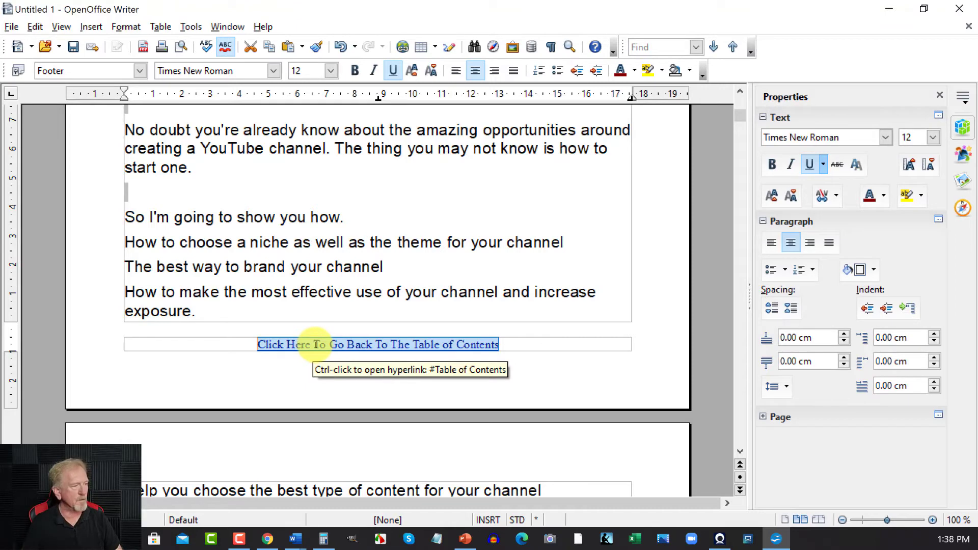
# - Ctrl+click the footer link to confirm it jumps back to the Table of Contents
pyautogui.click(316, 346)
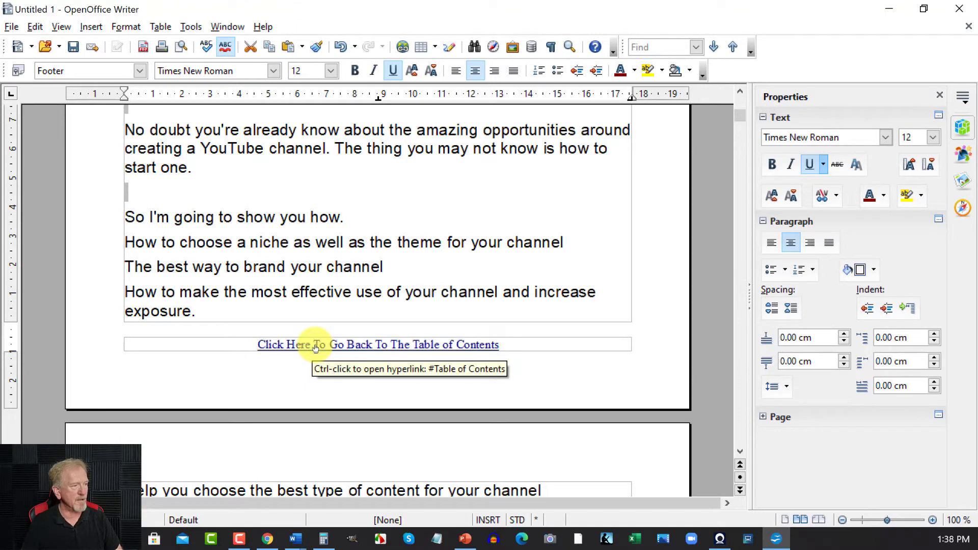
pyautogui.keyDown('ctrl'); pyautogui.click(316, 347); pyautogui.keyUp('ctrl')
pyautogui.click(248, 122)
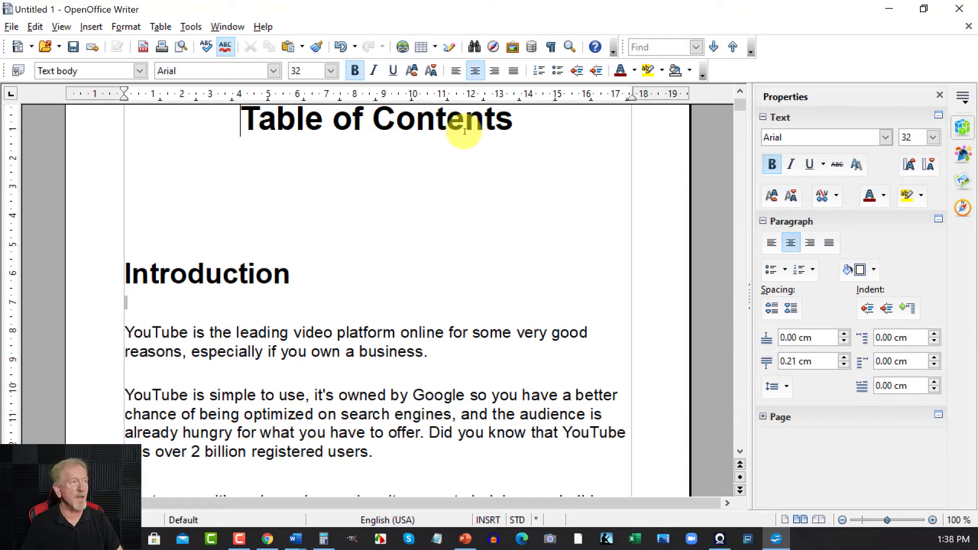
# - With the caret on the blank line below the title, launch Insert > Indexes and Tables
pyautogui.click(528, 128)
pyautogui.click(498, 186)
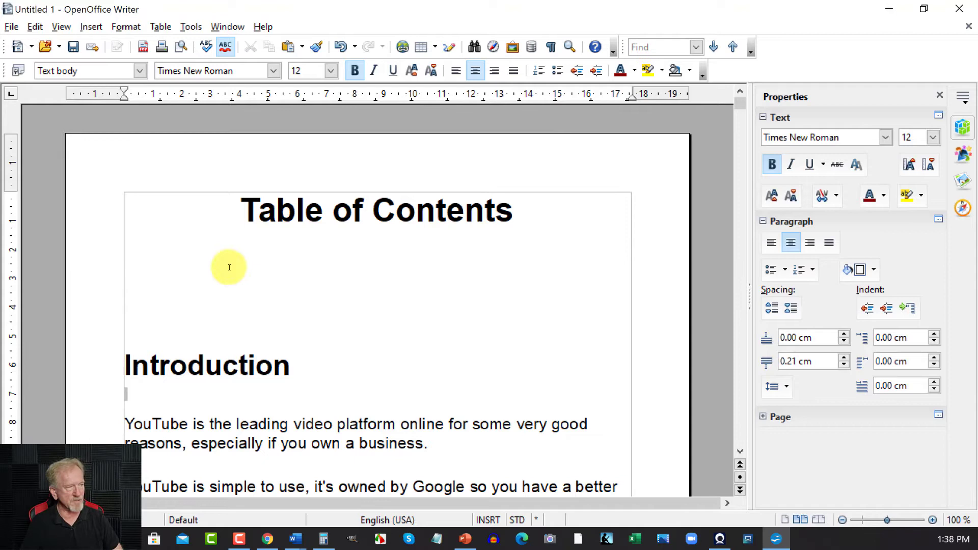
pyautogui.click(133, 241)
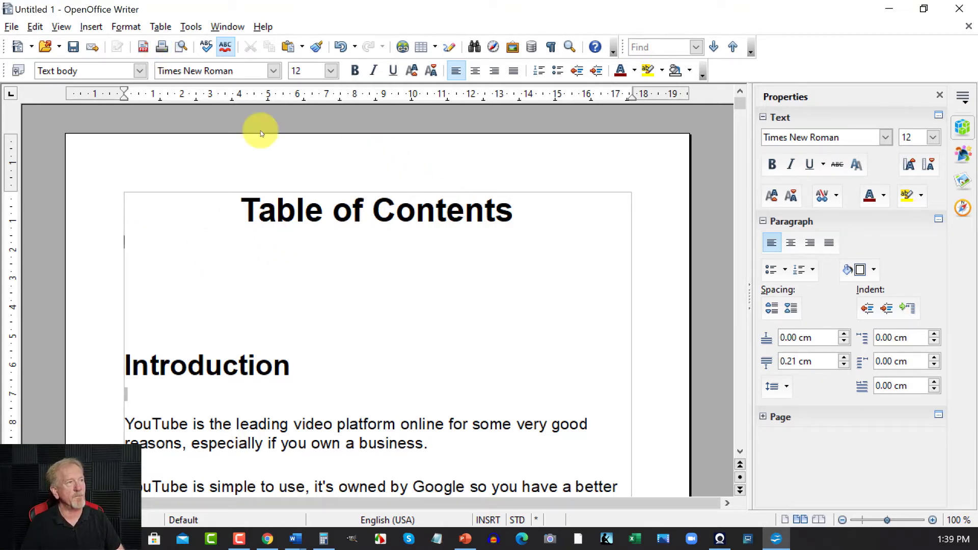
pyautogui.click(92, 27)
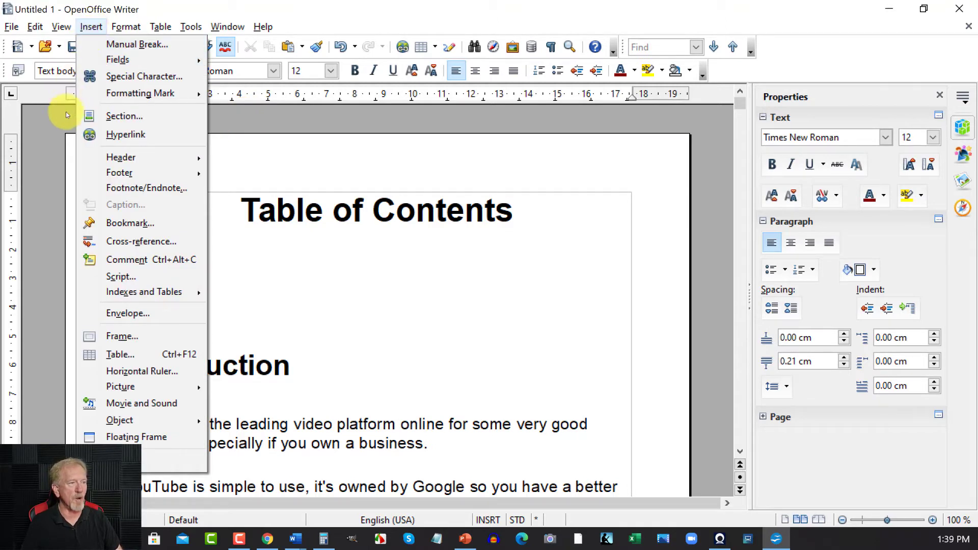
pyautogui.moveTo(118, 296)
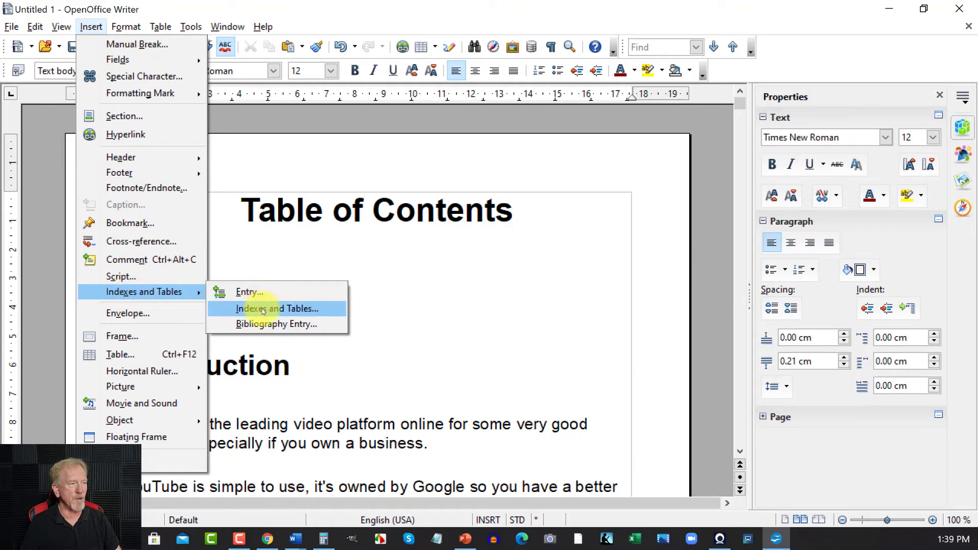
pyautogui.click(301, 309)
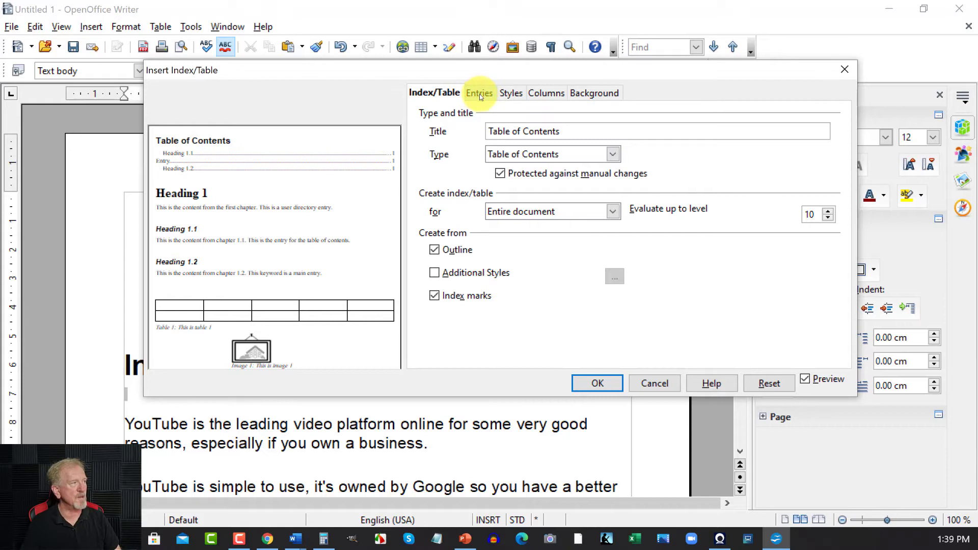
# - Wrap each entry's text in hyperlink start (LS) and end (LE), then insert the Table of Contents
pyautogui.click(480, 96)
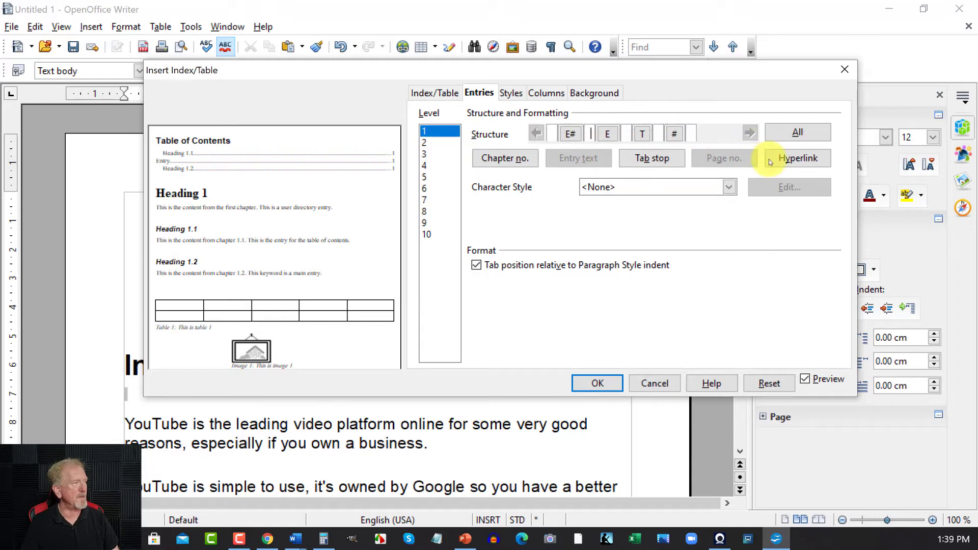
pyautogui.click(807, 157)
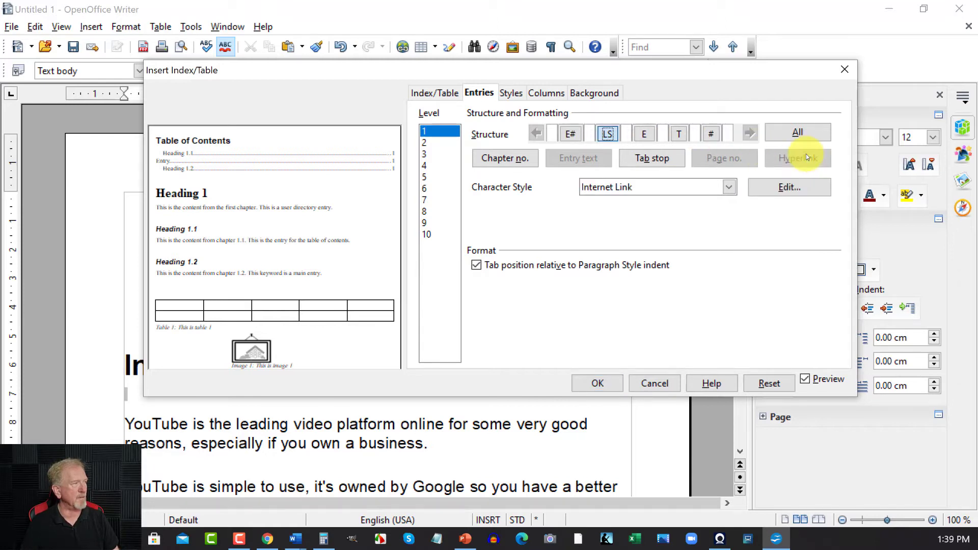
pyautogui.click(661, 133)
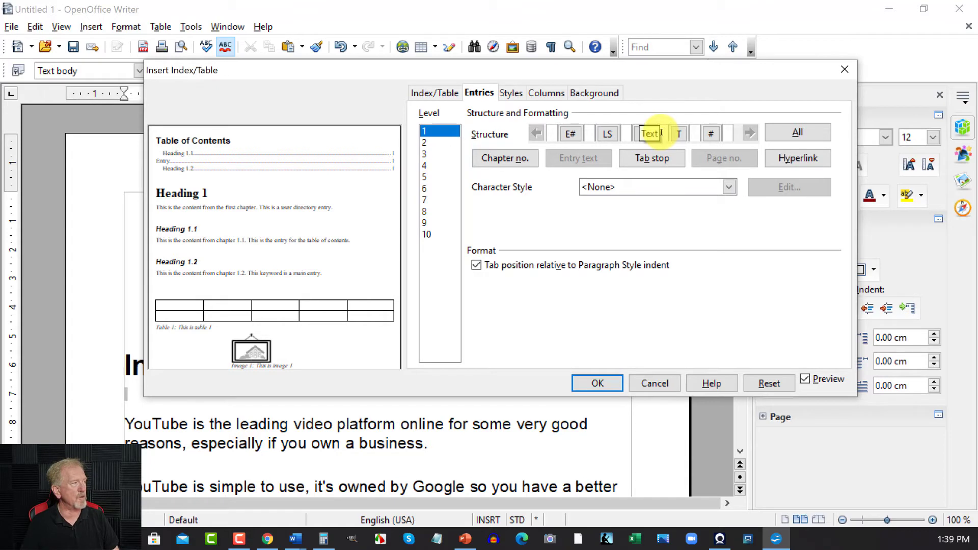
pyautogui.click(797, 159)
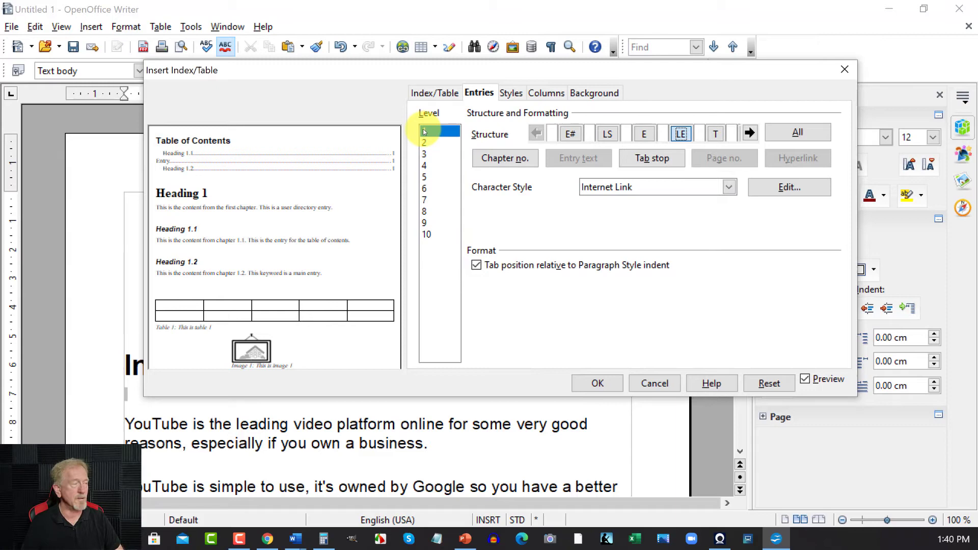
pyautogui.click(598, 383)
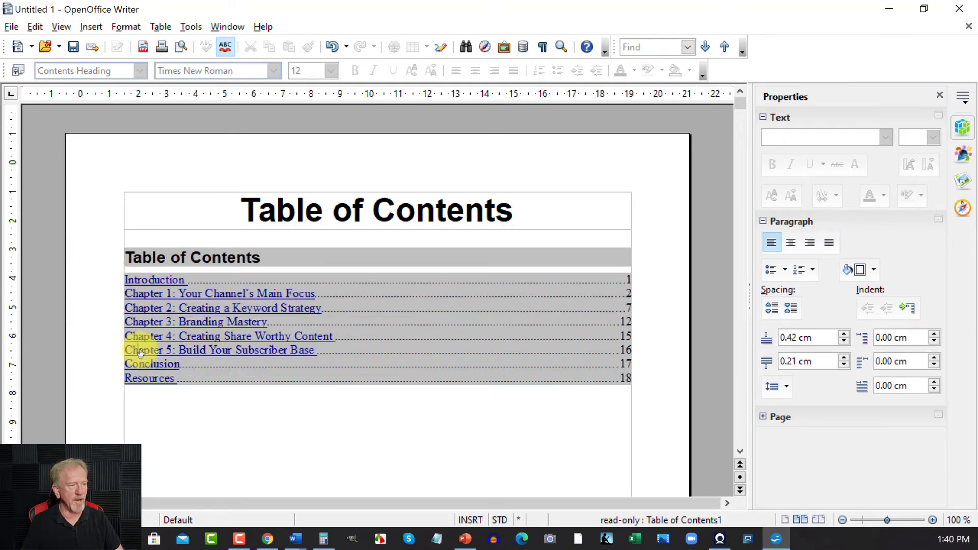
# - Ctrl+click the Chapter 5 contents entry to confirm it jumps to that chapter
pyautogui.keyDown('ctrl'); pyautogui.click(141, 351); pyautogui.keyUp('ctrl')
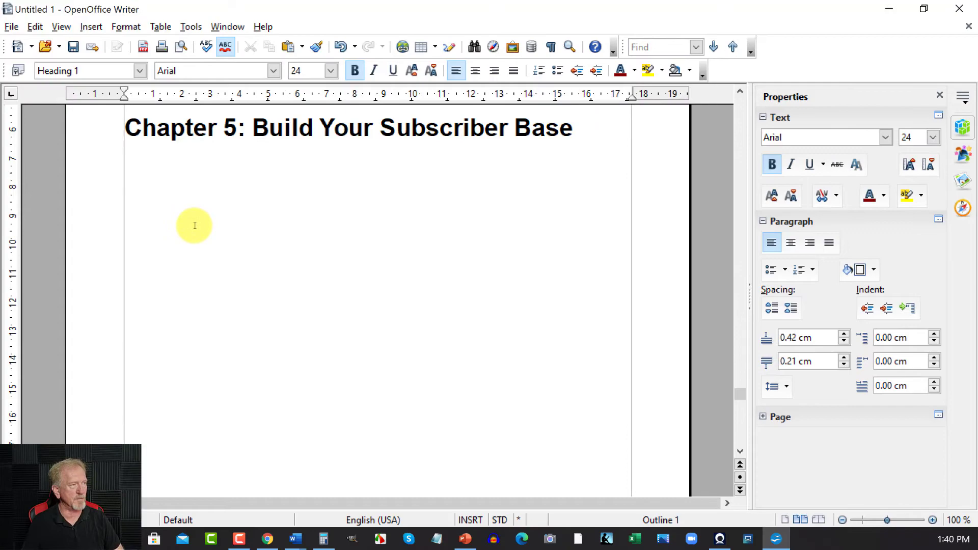
pyautogui.scroll(-1, 194, 225)
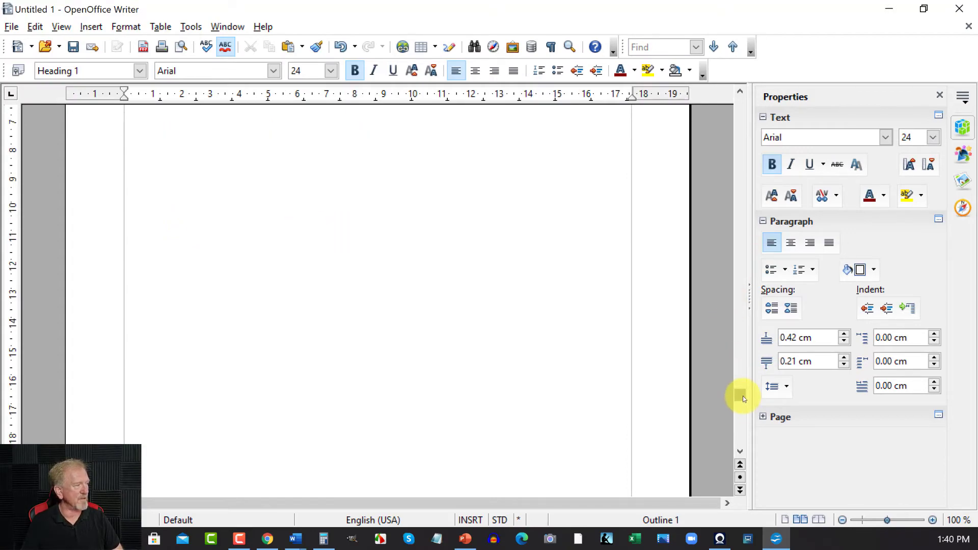
pyautogui.moveTo(742, 395); pyautogui.dragTo(736, 105)
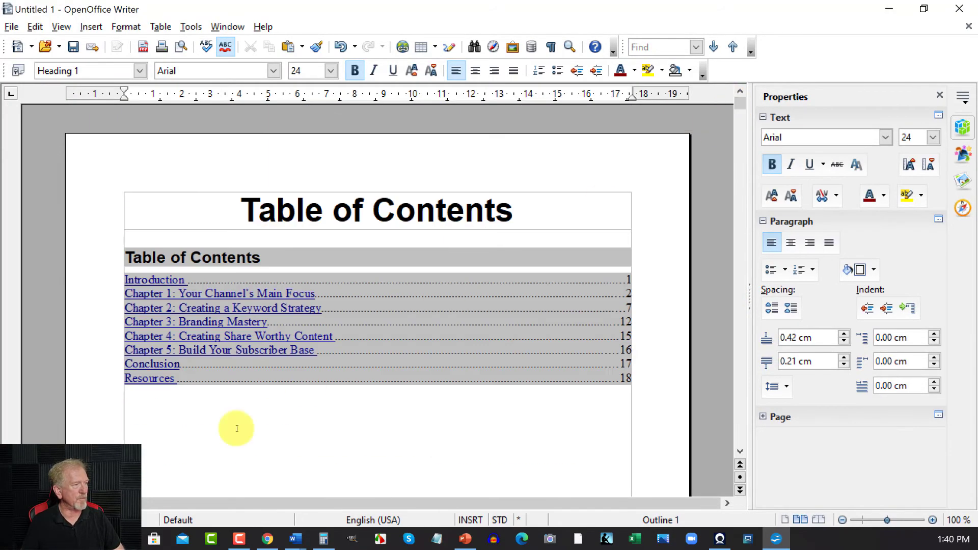
pyautogui.scroll(-5, 280, 312)
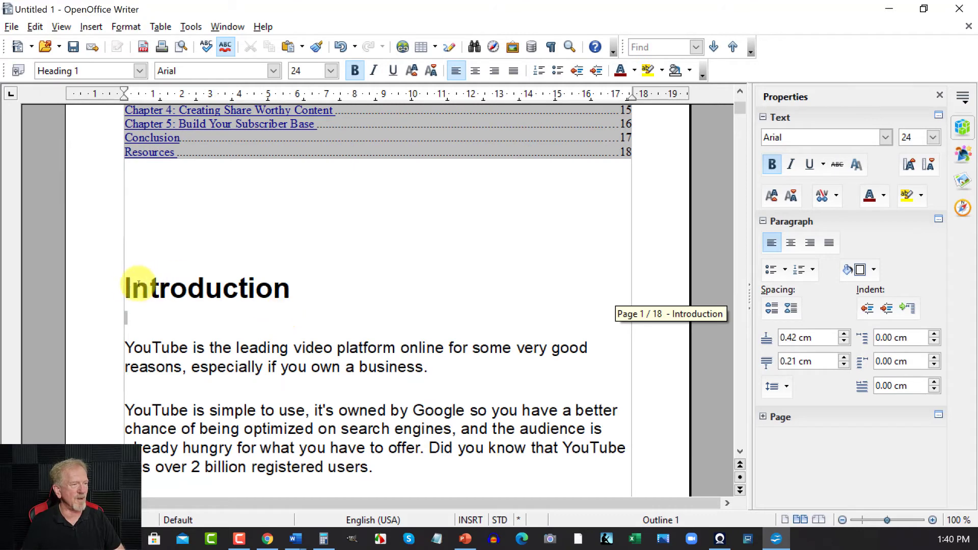
# - Insert three blank lines above the Introduction heading on page 1
pyautogui.click(132, 250)
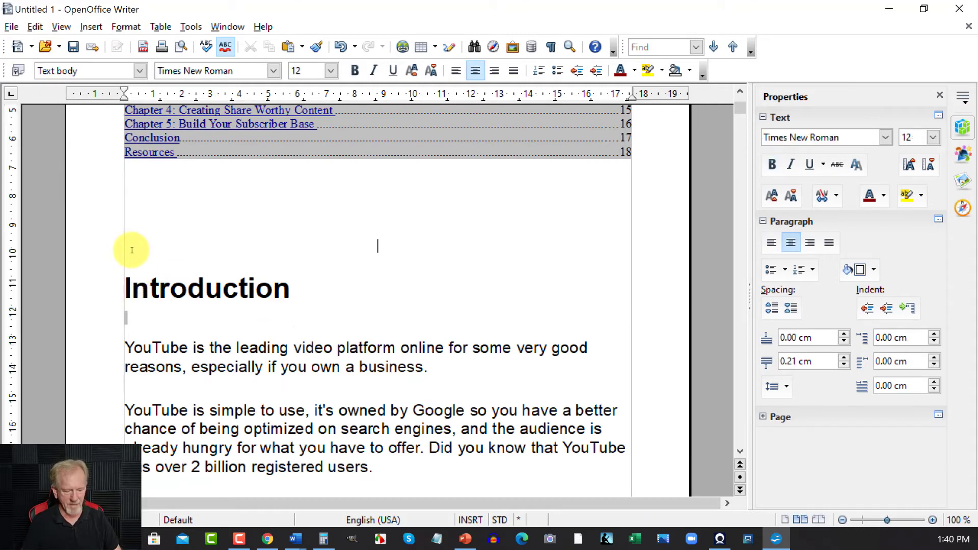
pyautogui.press('Return')
pyautogui.press('Return')
pyautogui.press('Return')
pyautogui.press('Return')
pyautogui.press('Return')
pyautogui.press('Return')
pyautogui.press('Return')
pyautogui.press('Return')
pyautogui.press('Return')
pyautogui.press('Return')
pyautogui.press('Return')
pyautogui.press('Return')
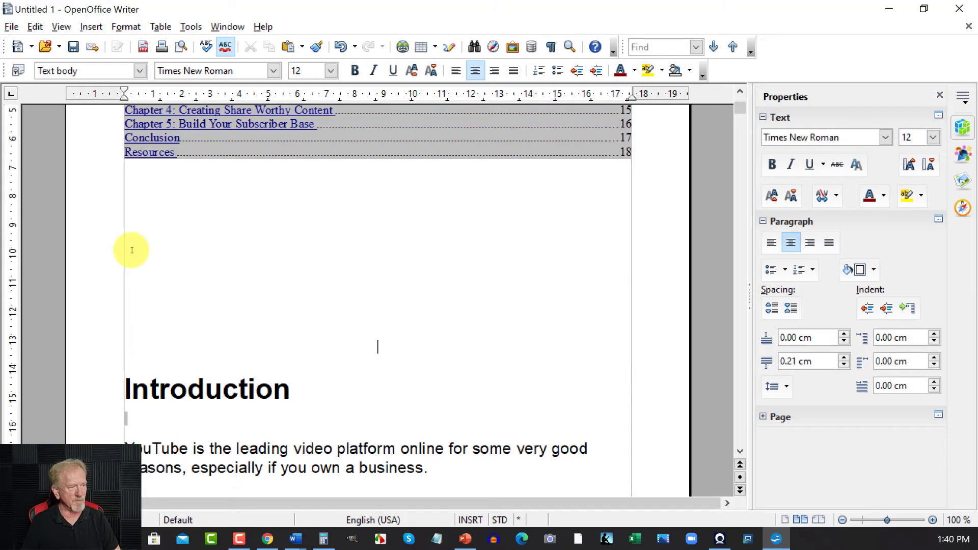
pyautogui.press('Return')
pyautogui.scroll(-3, 132, 250)
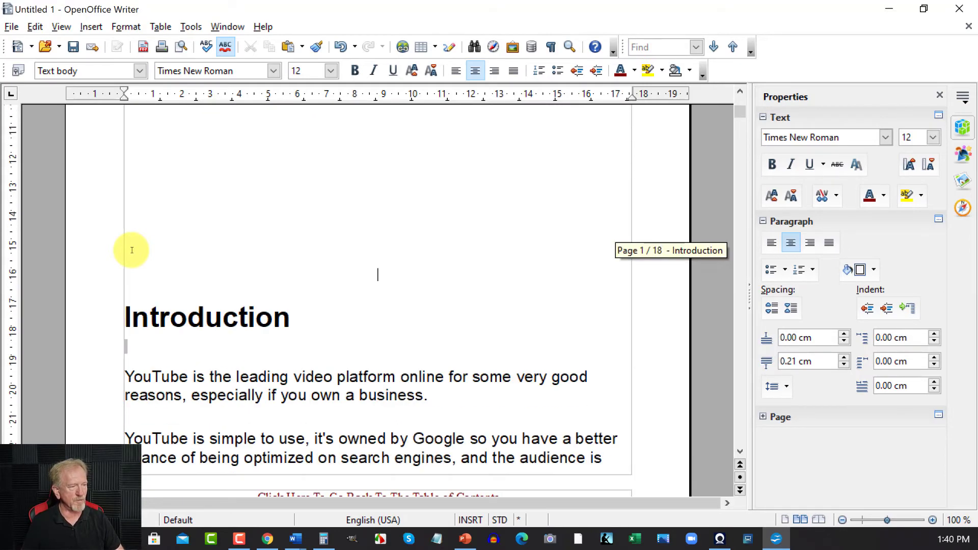
pyautogui.press('Return')
pyautogui.press('Return')
pyautogui.press('Return')
pyautogui.press('Return')
pyautogui.press('Return')
pyautogui.press('Return')
pyautogui.press('Return')
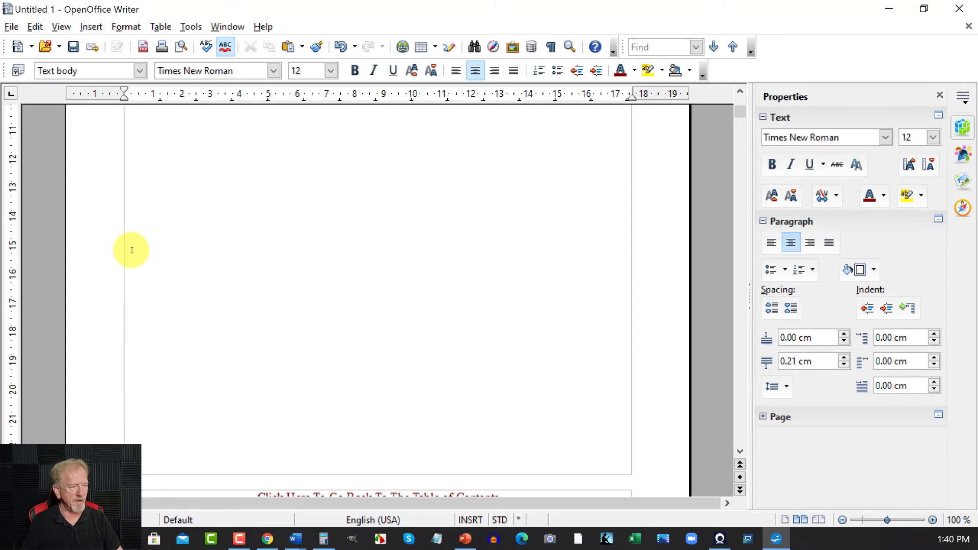
pyautogui.scroll(-3, 131, 251)
pyautogui.scroll(8, 132, 250)
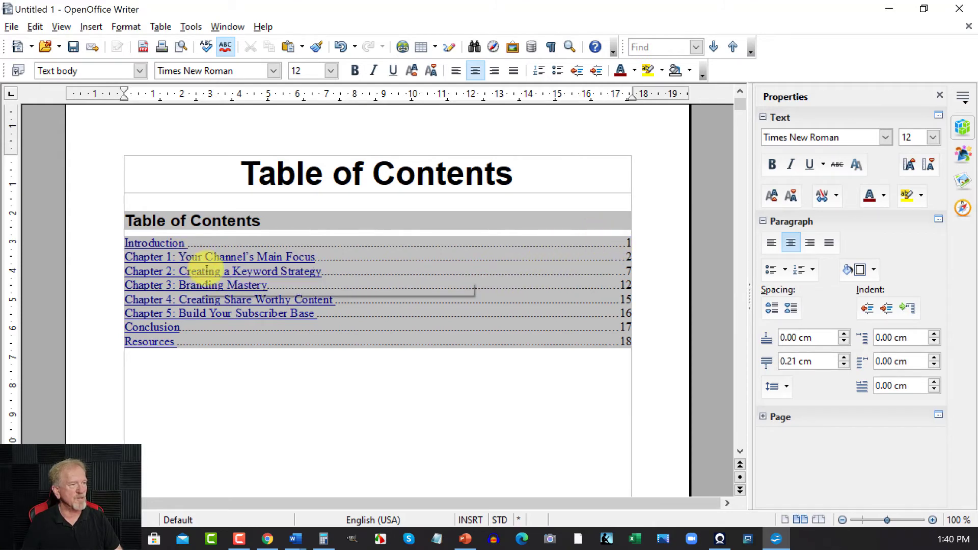
# - Update the Table of Contents so Introduction shows page 2, Chapter 1 page 3, Chapter 2 page 8
pyautogui.rightClick(249, 275)
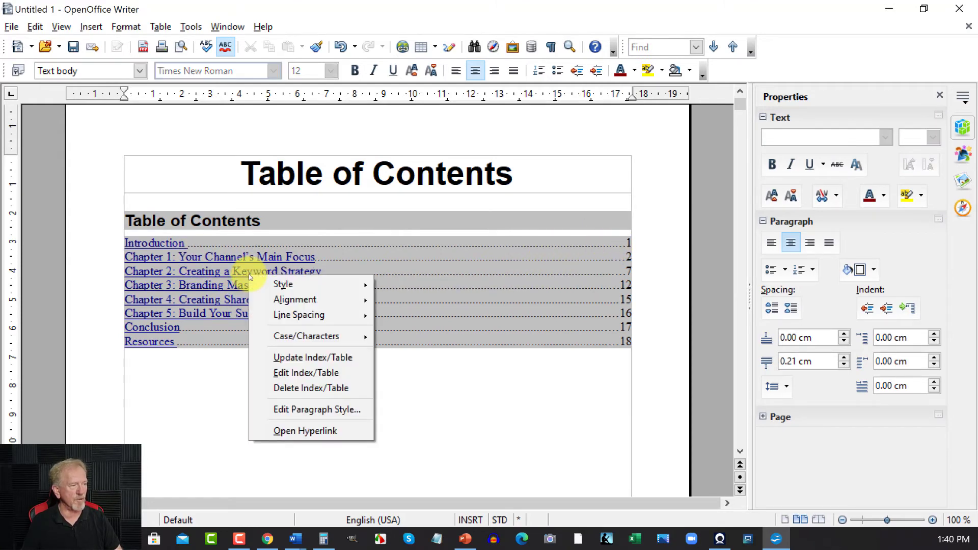
pyautogui.click(315, 360)
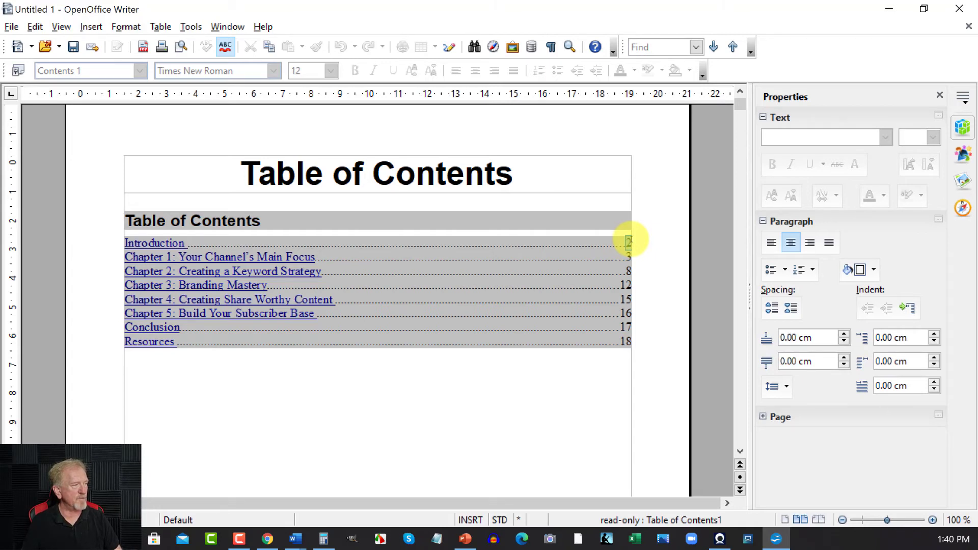
# - Add a blank line before the Chapter 1 heading to push it onto the next page
pyautogui.scroll(-2, 630, 240)
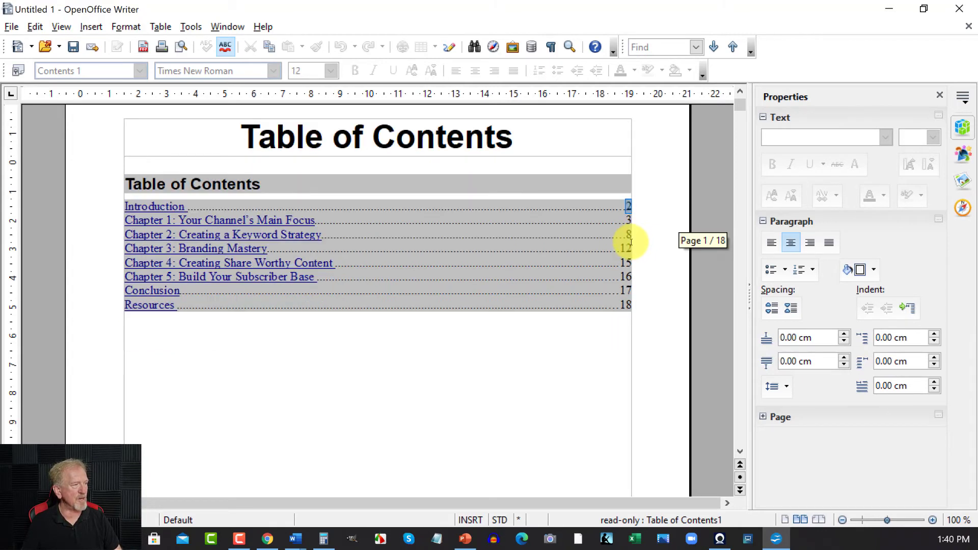
pyautogui.scroll(-20, 630, 242)
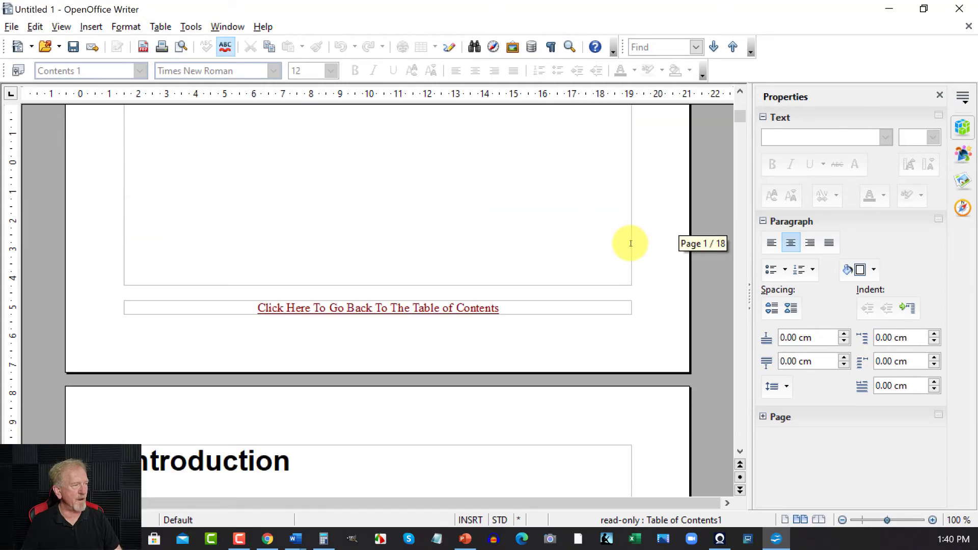
pyautogui.scroll(-20, 631, 244)
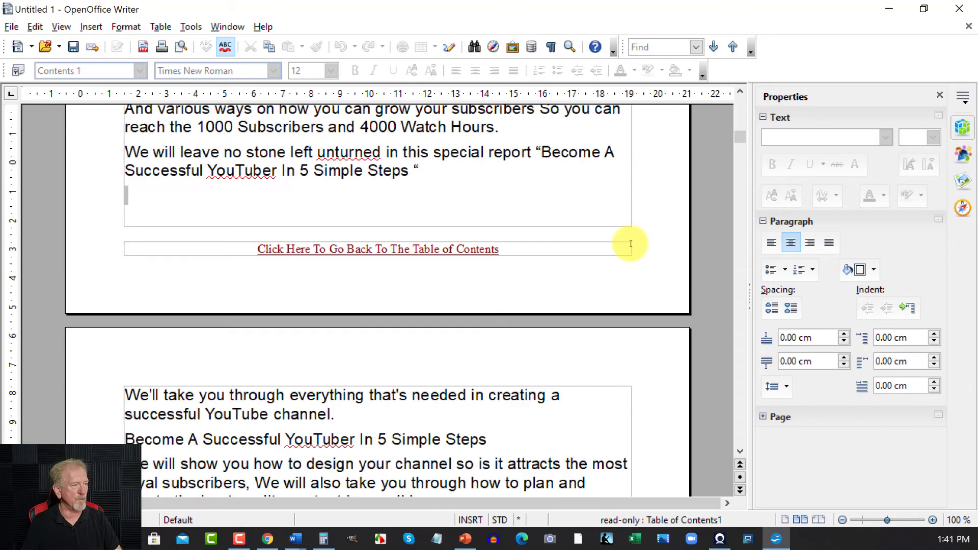
pyautogui.scroll(-2, 631, 244)
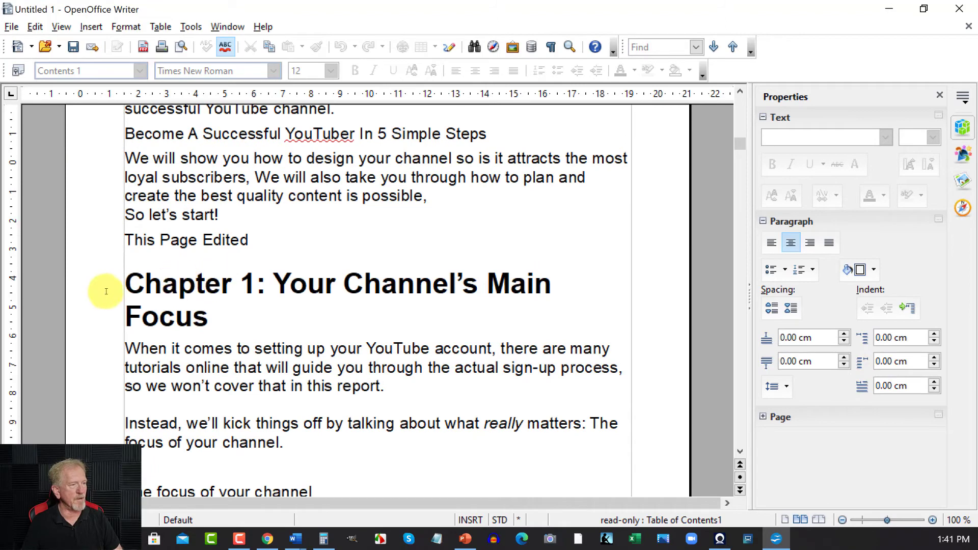
pyautogui.click(131, 284)
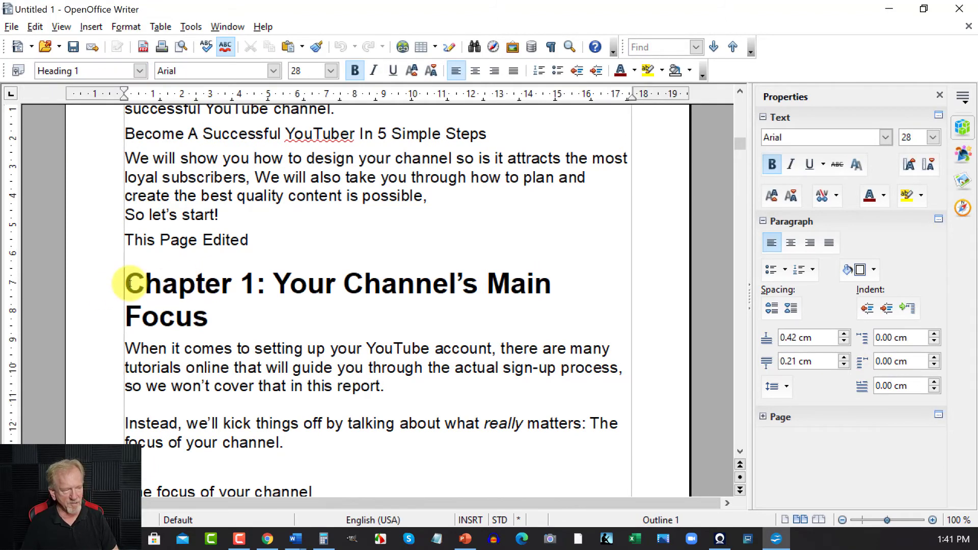
pyautogui.press('Return')
pyautogui.press('Return')
pyautogui.press('Return')
pyautogui.press('Return')
pyautogui.press('Return')
pyautogui.press('Return')
pyautogui.press('Return')
pyautogui.press('Return')
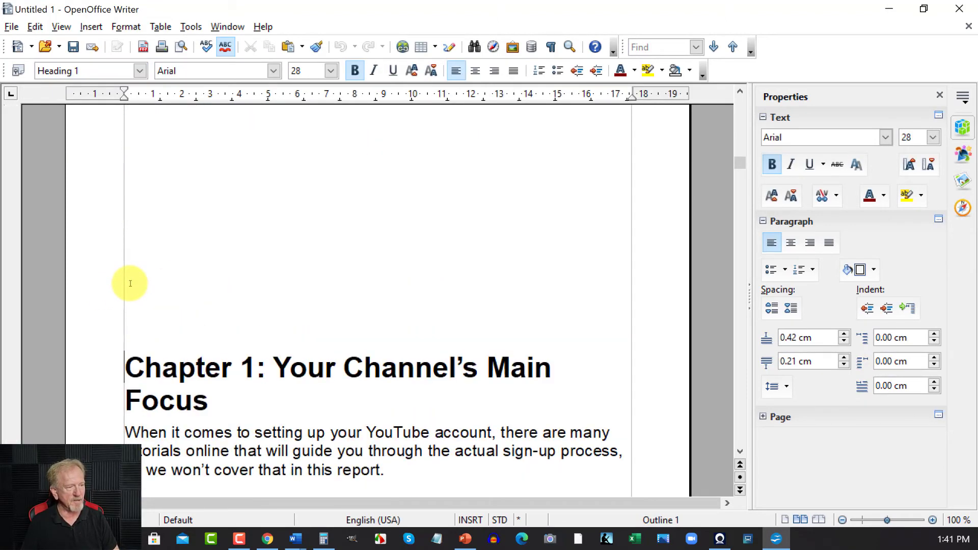
pyautogui.scroll(3, 131, 279)
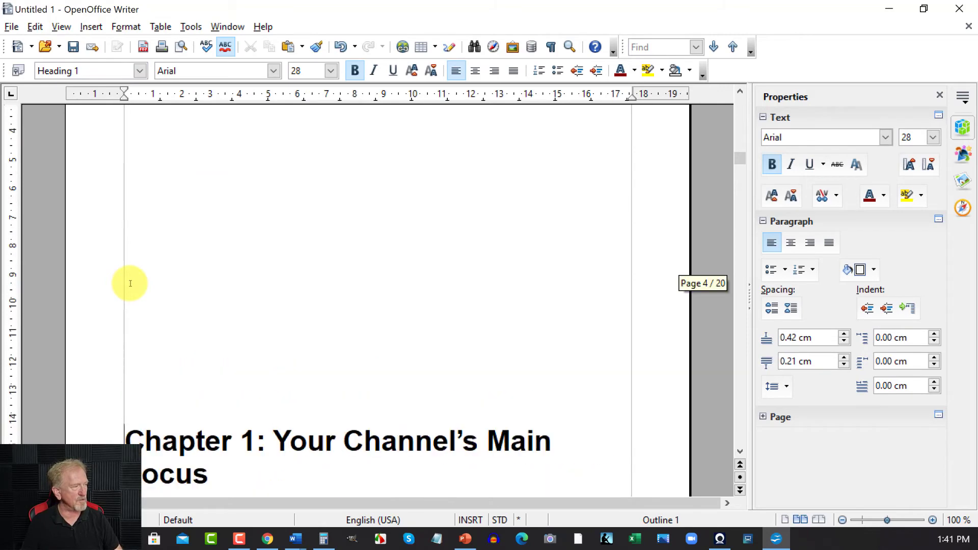
pyautogui.click(139, 188)
# - Update the Table of Contents so Chapter 1 shows page 4, Chapter 2 page 9, Resources 19
pyautogui.scroll(-5, 140, 189)
pyautogui.scroll(-1, 142, 190)
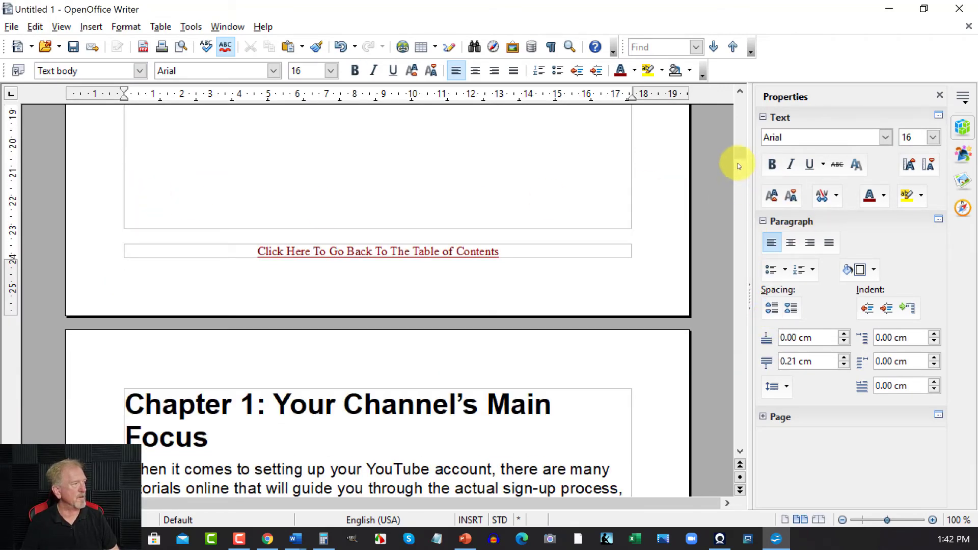
pyautogui.moveTo(742, 150); pyautogui.dragTo(735, 99)
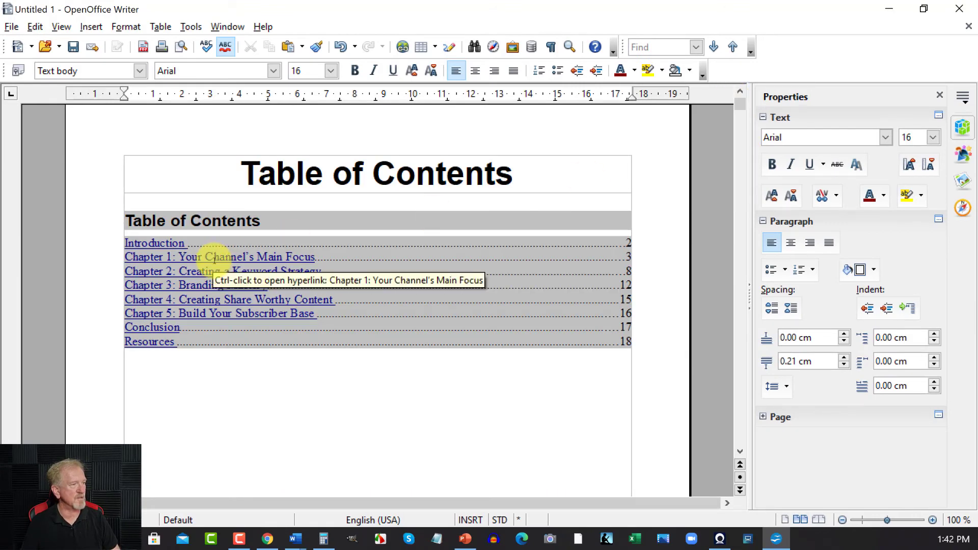
pyautogui.rightClick(216, 275)
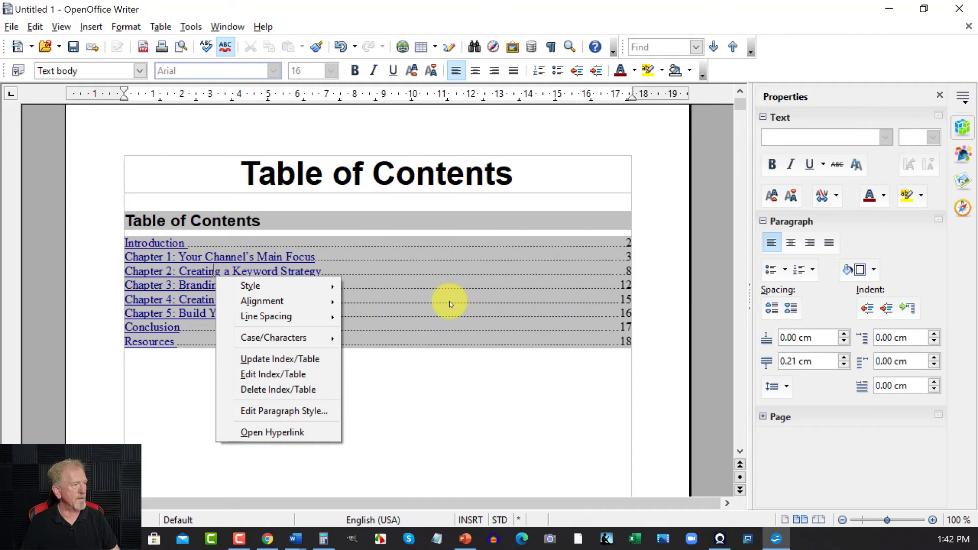
pyautogui.moveTo(244, 341)
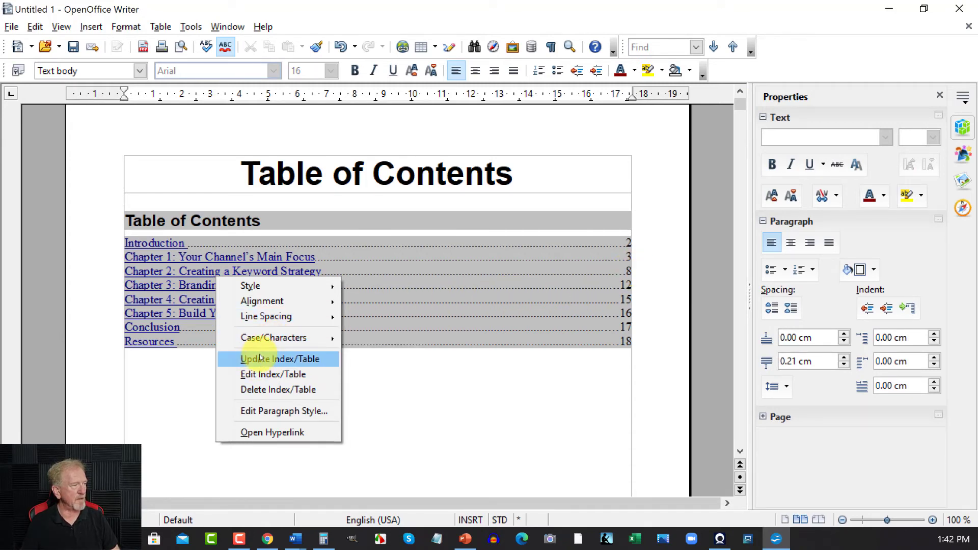
pyautogui.click(260, 357)
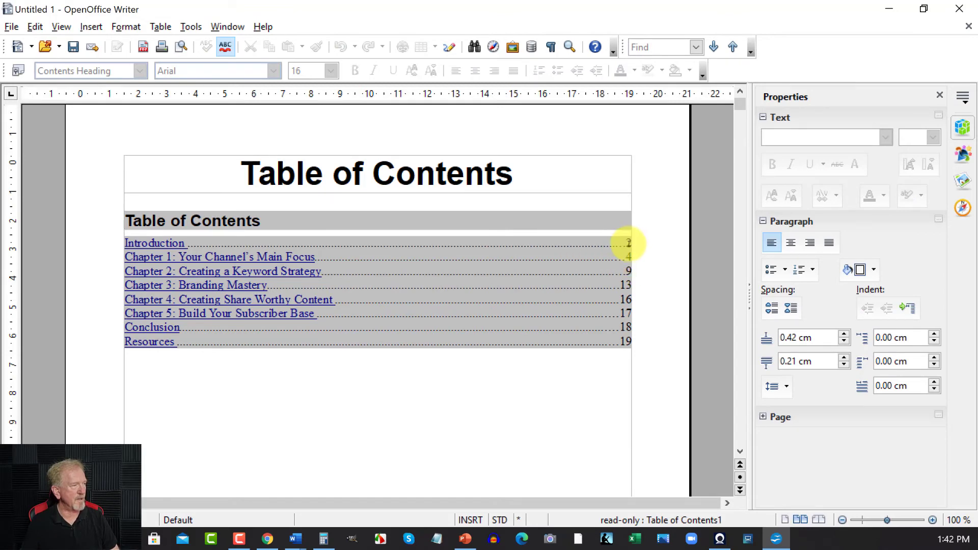
pyautogui.scroll(-8, 628, 244)
pyautogui.scroll(8, 629, 243)
pyautogui.scroll(-1, 629, 243)
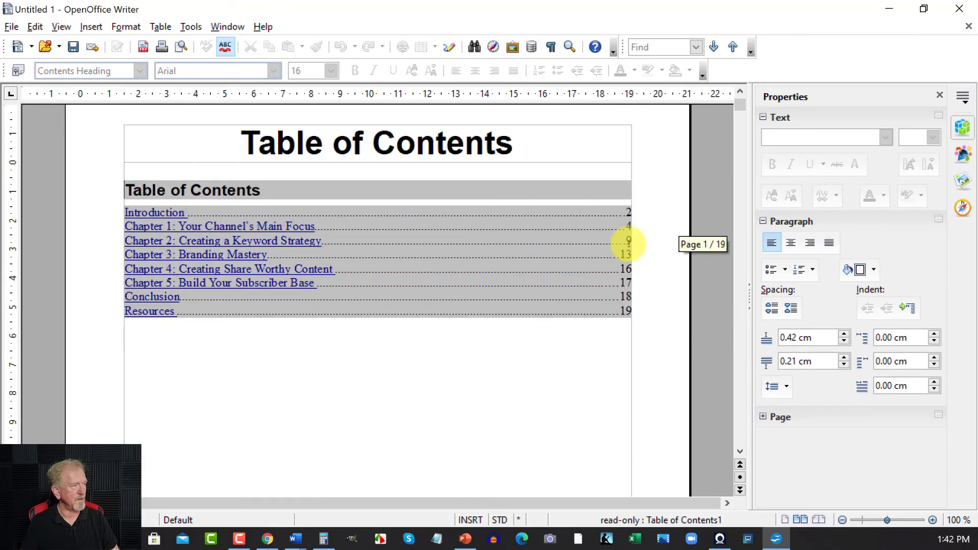
pyautogui.scroll(-3, 629, 243)
pyautogui.scroll(5, 626, 247)
pyautogui.scroll(-20, 627, 246)
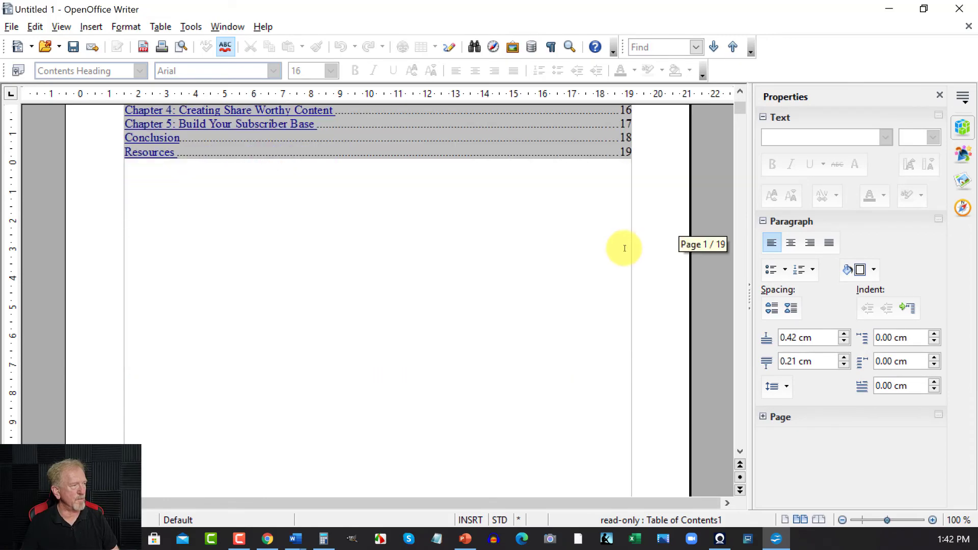
pyautogui.scroll(-20, 282, 344)
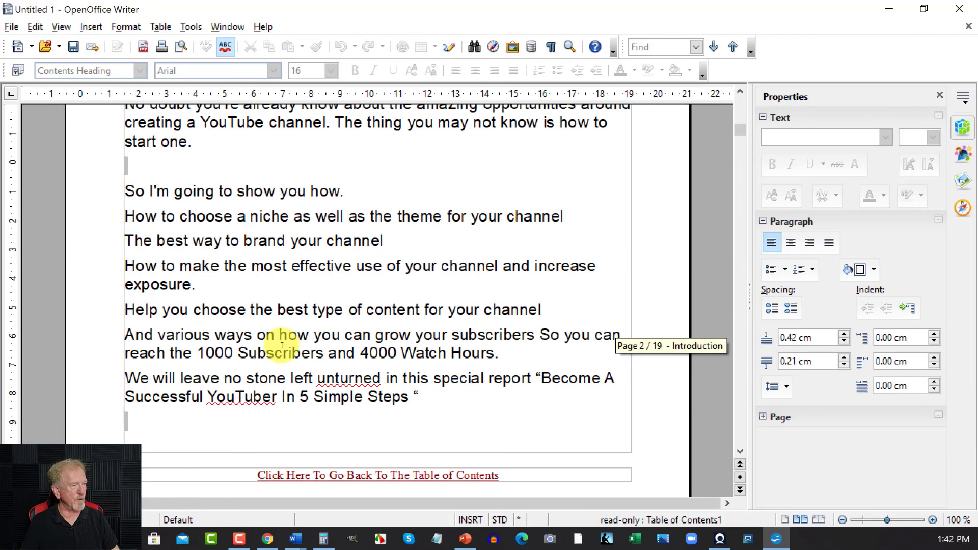
pyautogui.scroll(-20, 281, 346)
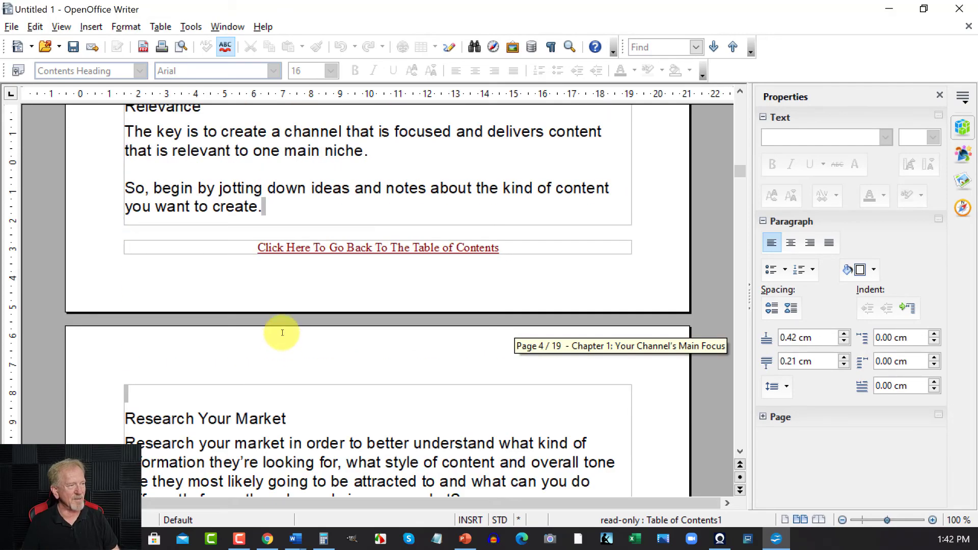
pyautogui.scroll(-6, 560, 297)
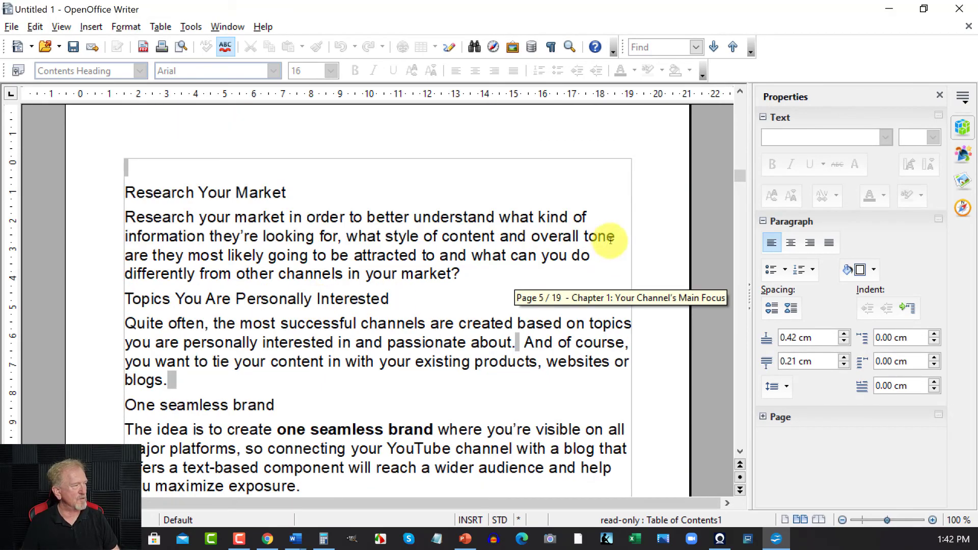
pyautogui.moveTo(740, 175); pyautogui.dragTo(742, 105)
pyautogui.keyDown('ctrl'); pyautogui.click(143, 350); pyautogui.keyUp('ctrl')
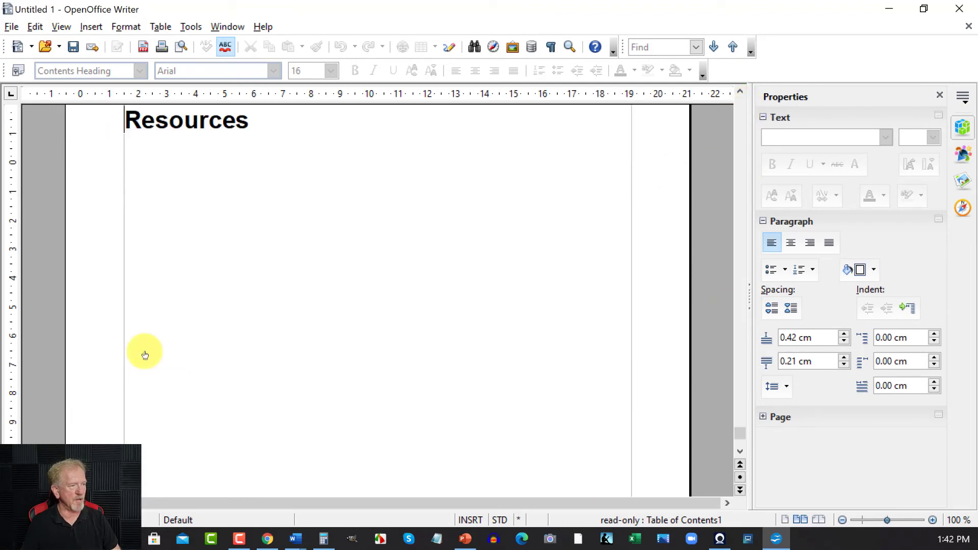
pyautogui.scroll(-10, 265, 204)
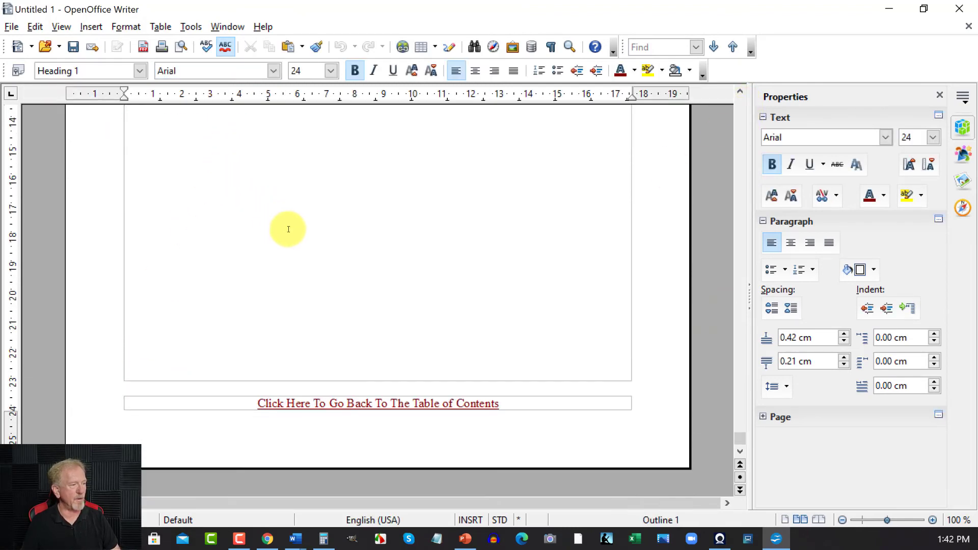
pyautogui.keyDown('ctrl'); pyautogui.click(358, 405); pyautogui.keyUp('ctrl')
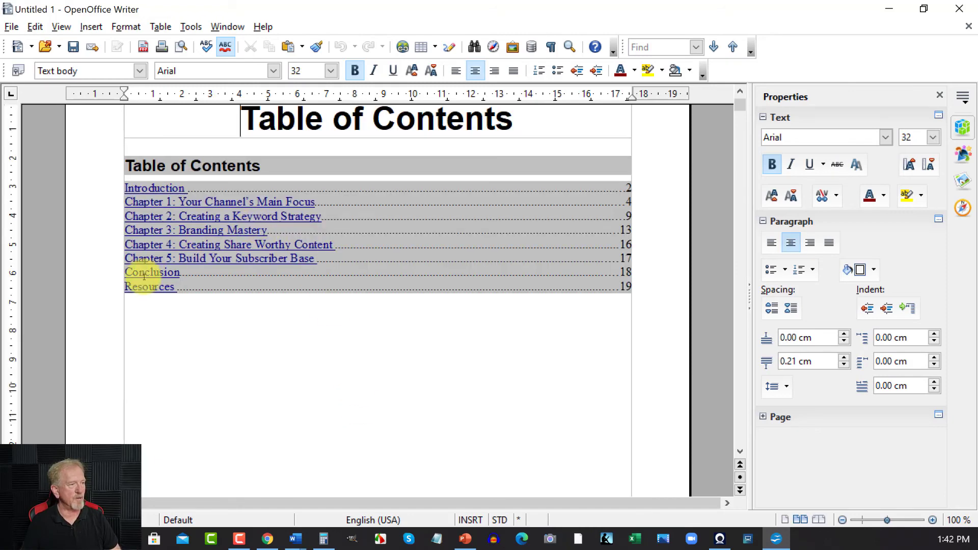
pyautogui.keyDown('ctrl'); pyautogui.click(189, 233); pyautogui.keyUp('ctrl')
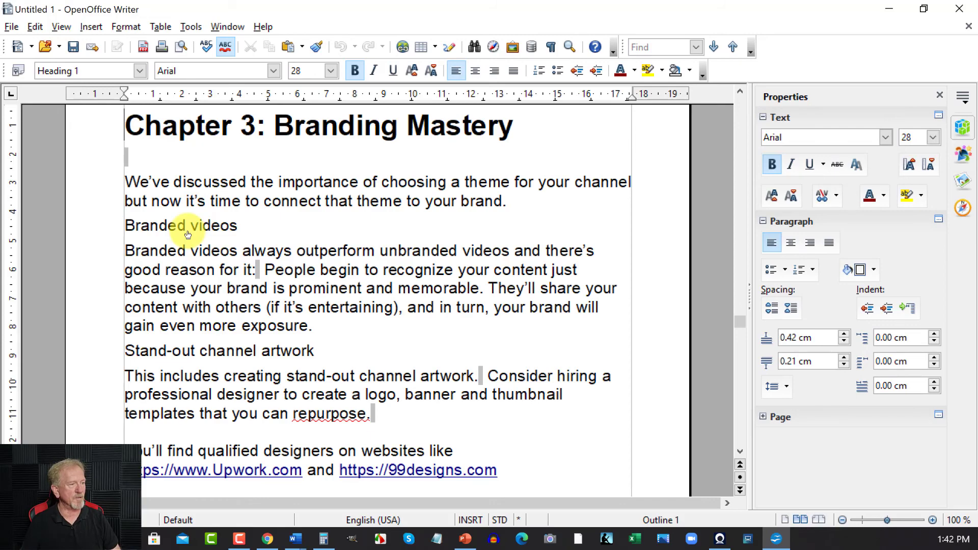
pyautogui.scroll(-10, 187, 234)
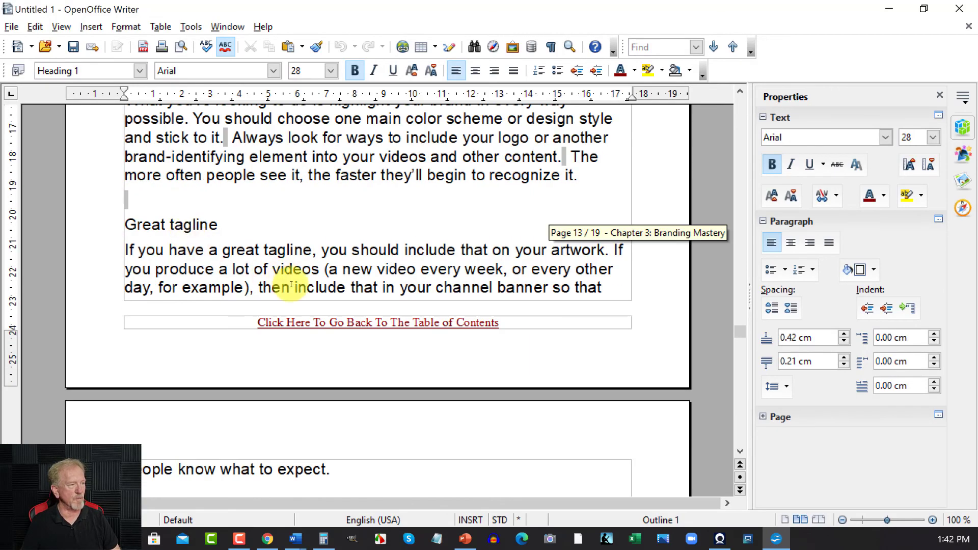
pyautogui.keyDown('ctrl'); pyautogui.click(327, 322); pyautogui.keyUp('ctrl')
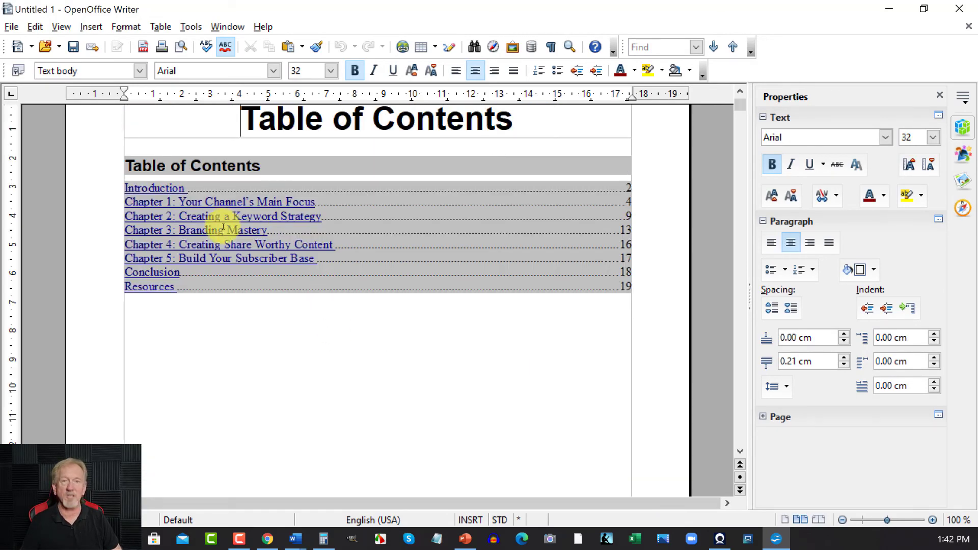